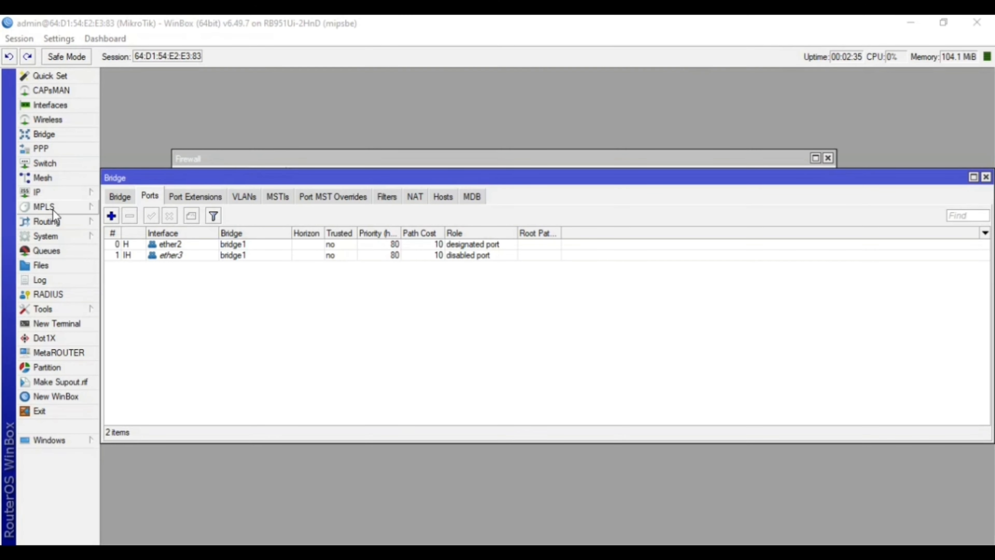
# Inspect the ether1 DHCP client's default route option, advanced settings and status gateway, leaving its settings unsaved
pyautogui.click(986, 177)
pyautogui.click(89, 196)
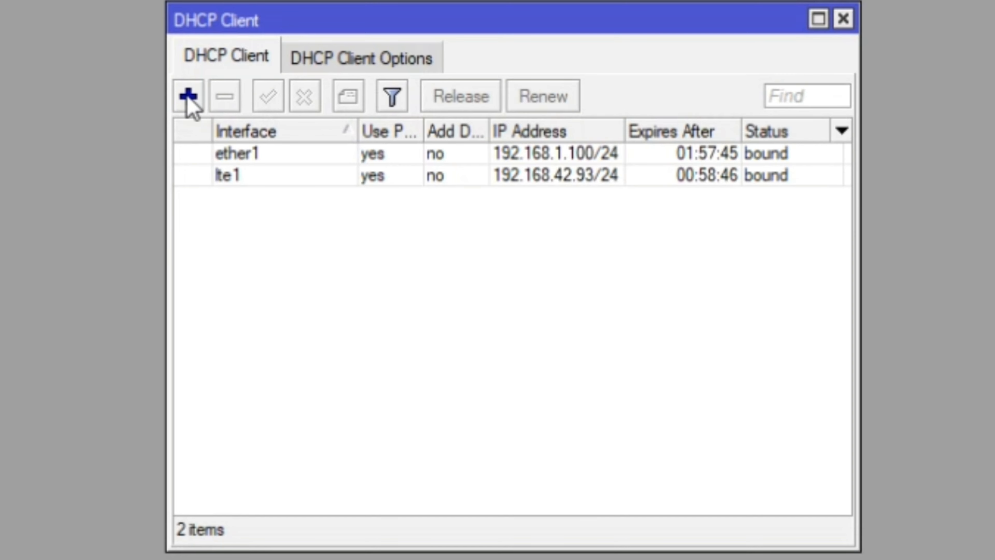
pyautogui.doubleClick(280, 157)
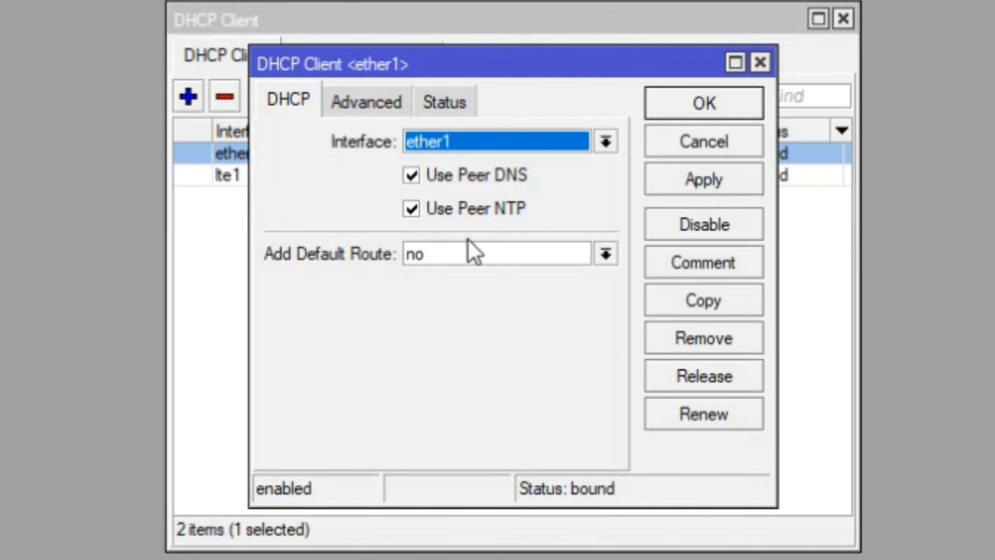
pyautogui.click(475, 254)
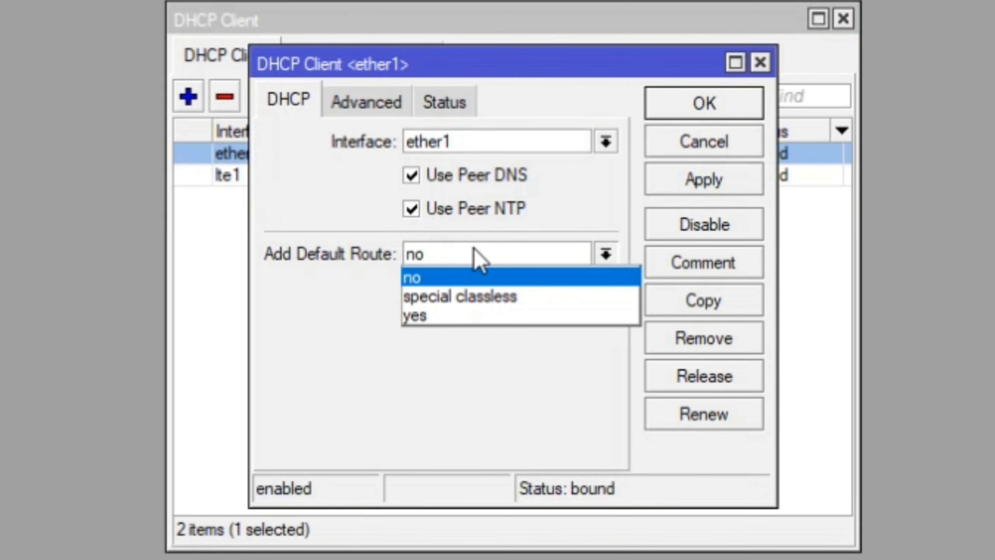
pyautogui.click(478, 279)
pyautogui.click(345, 102)
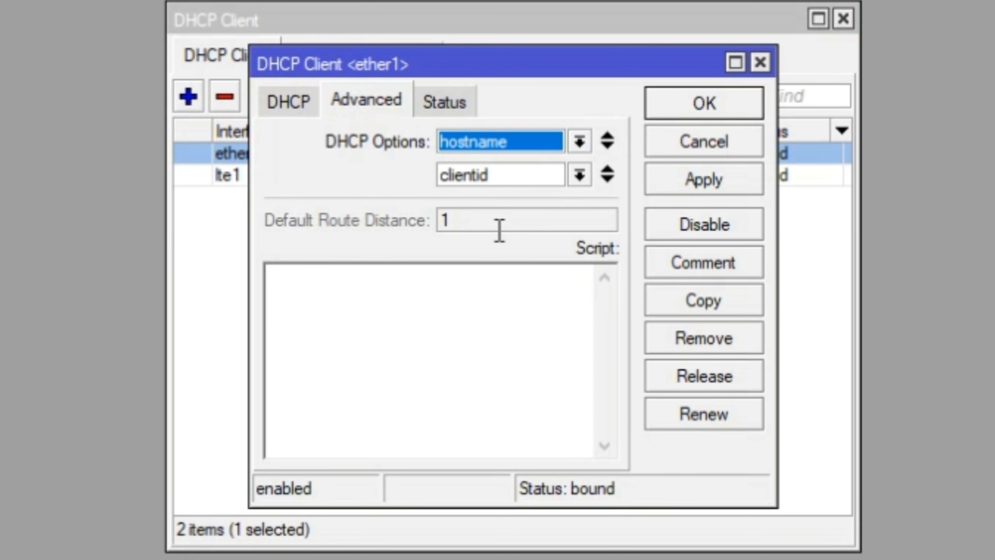
pyautogui.click(449, 103)
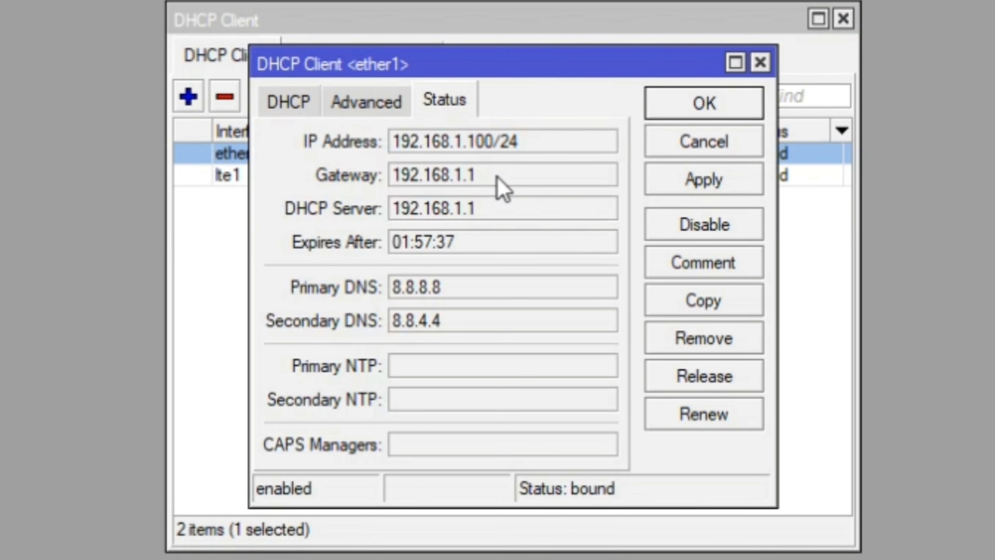
pyautogui.moveTo(491, 175); pyautogui.dragTo(391, 175)
pyautogui.click(286, 103)
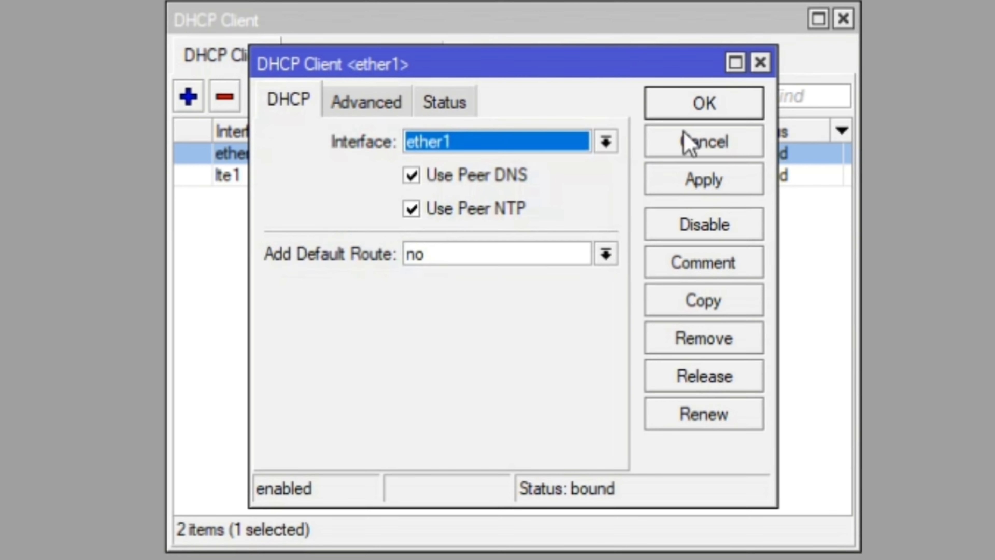
pyautogui.click(705, 140)
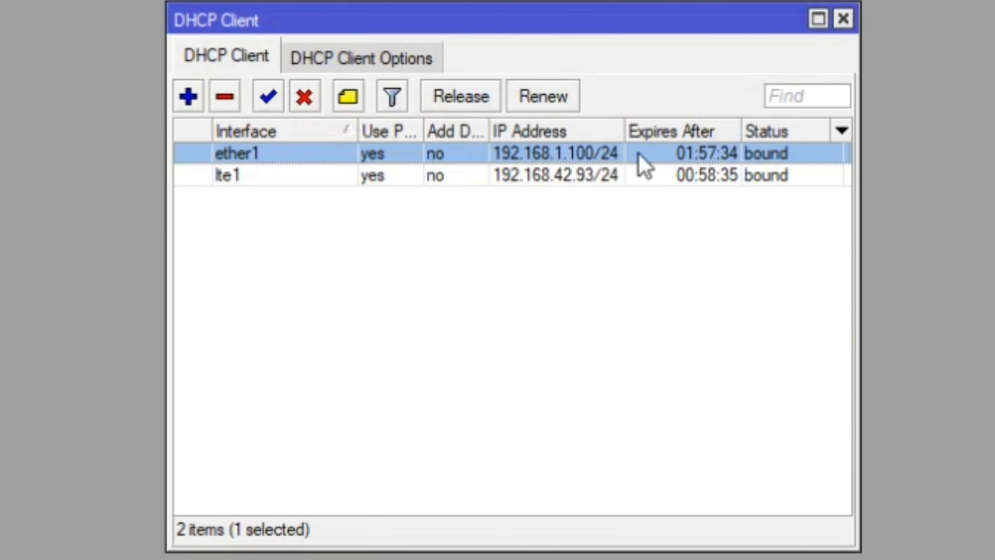
# Inspect the lte1 DHCP client's default route option, advanced settings and gateway, and close the DHCP client list
pyautogui.doubleClick(526, 172)
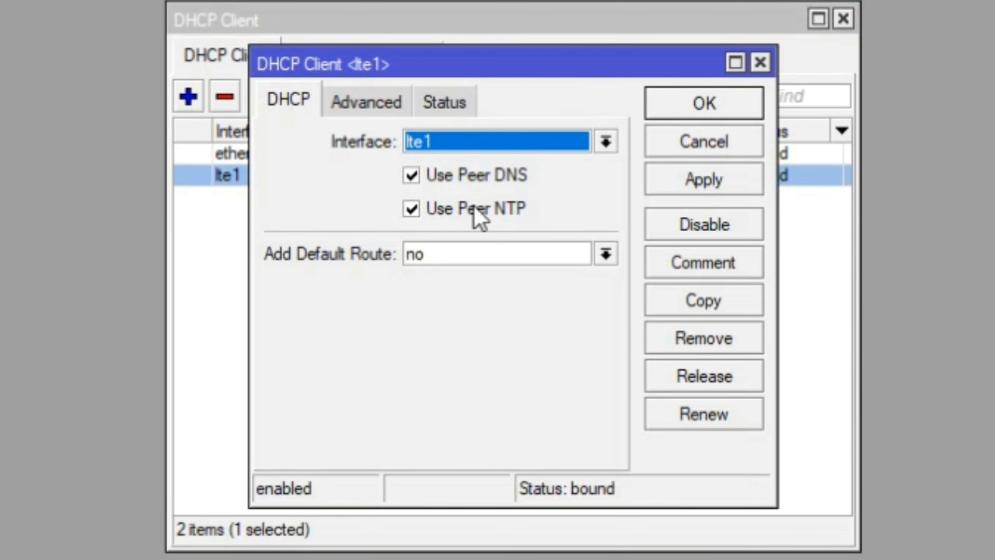
pyautogui.click(484, 254)
pyautogui.click(483, 254)
pyautogui.click(376, 102)
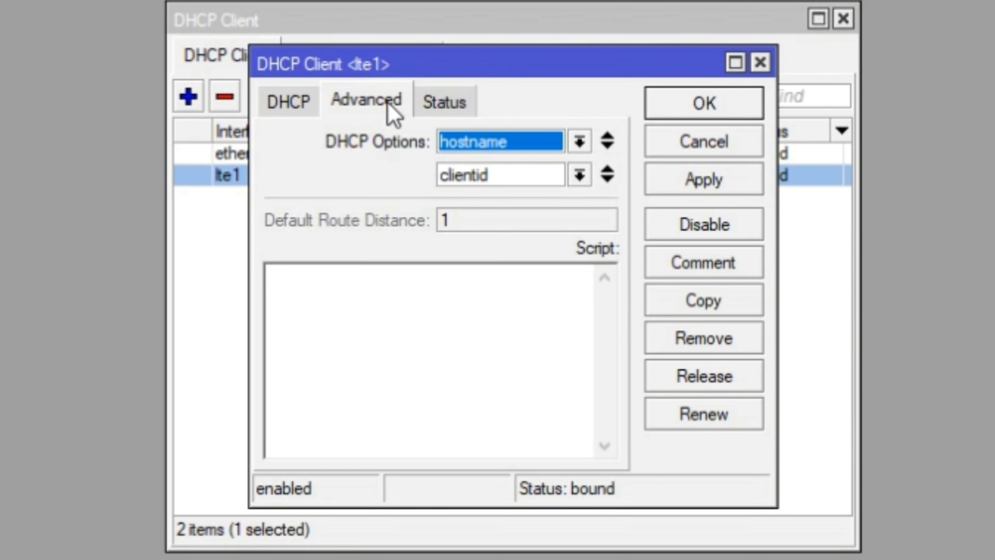
pyautogui.click(449, 105)
pyautogui.moveTo(542, 187); pyautogui.dragTo(395, 184)
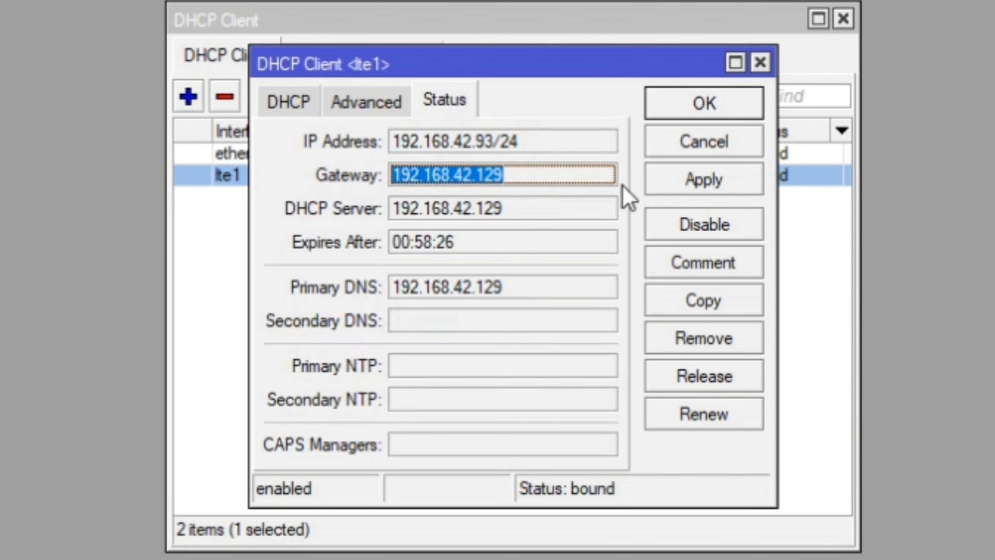
pyautogui.click(742, 157)
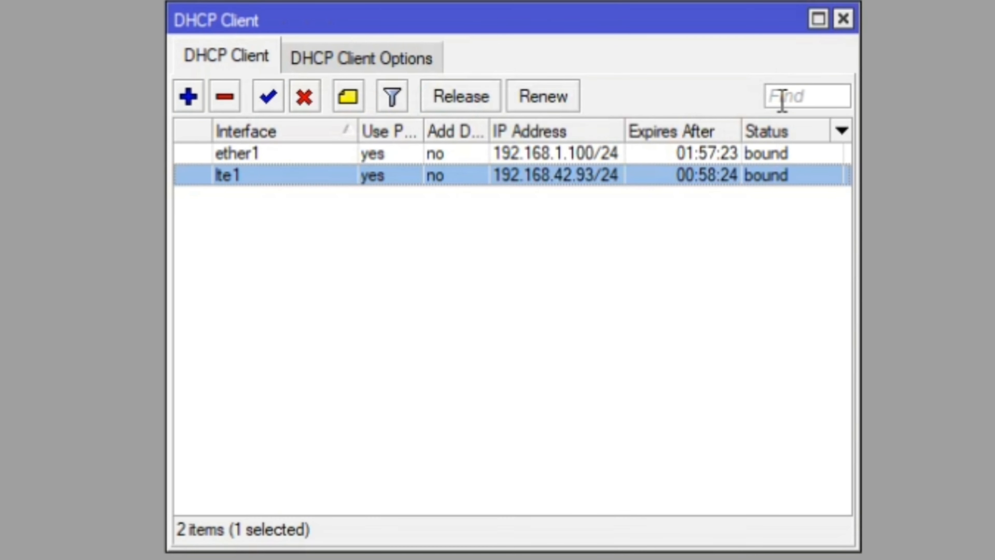
pyautogui.click(844, 20)
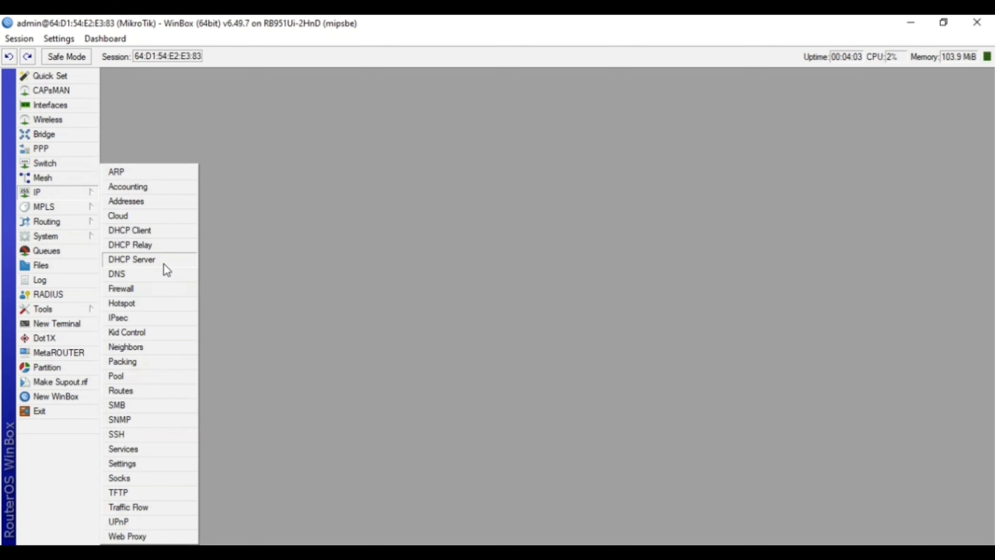
# Examine the firewall NAT rule for lte1, checking its chain, outgoing interface and action
pyautogui.click(146, 288)
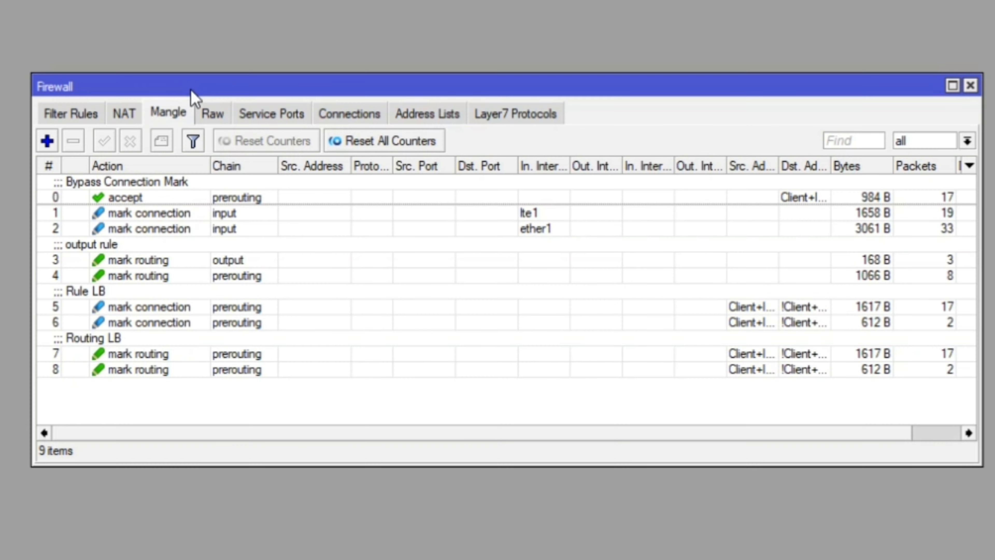
pyautogui.click(235, 178)
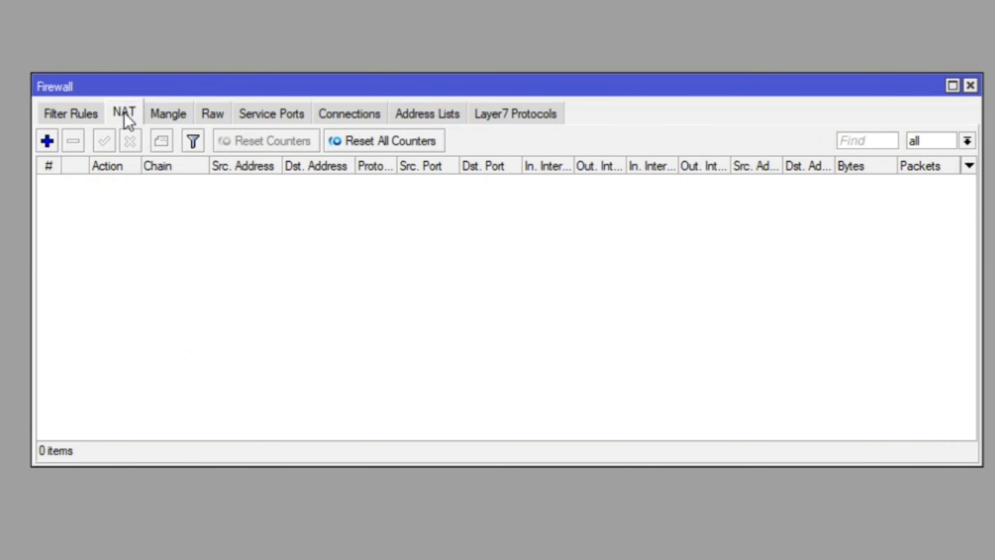
pyautogui.doubleClick(173, 205)
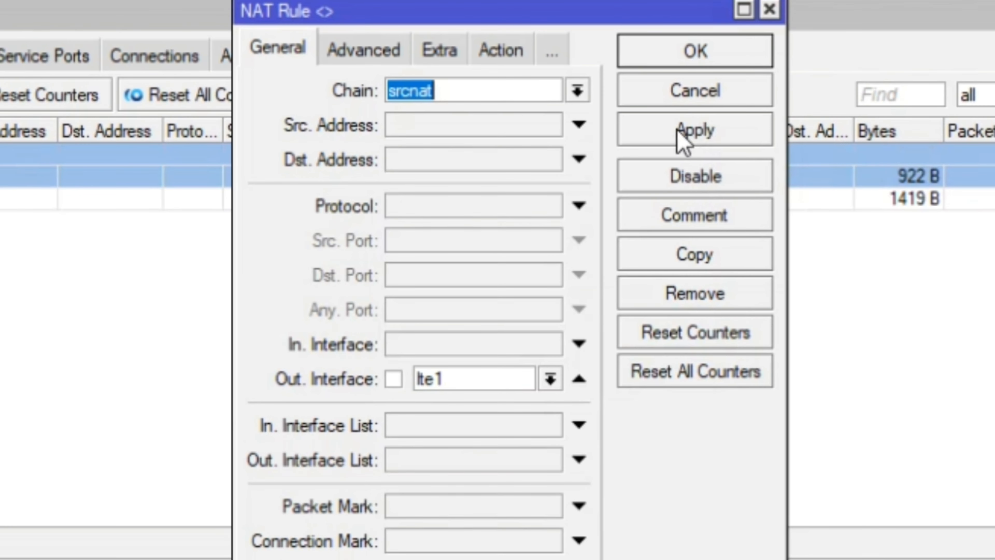
pyautogui.click(506, 387)
pyautogui.click(507, 388)
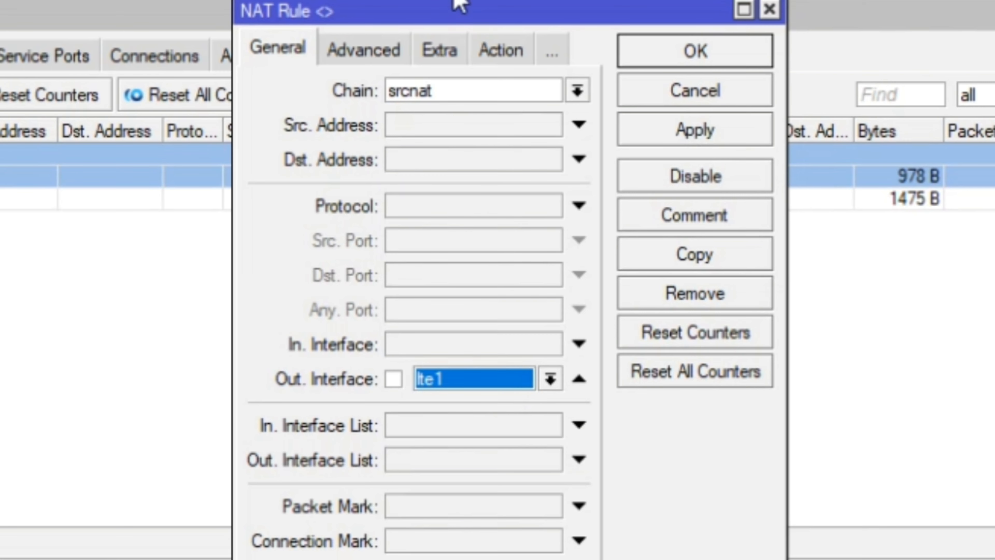
pyautogui.click(353, 55)
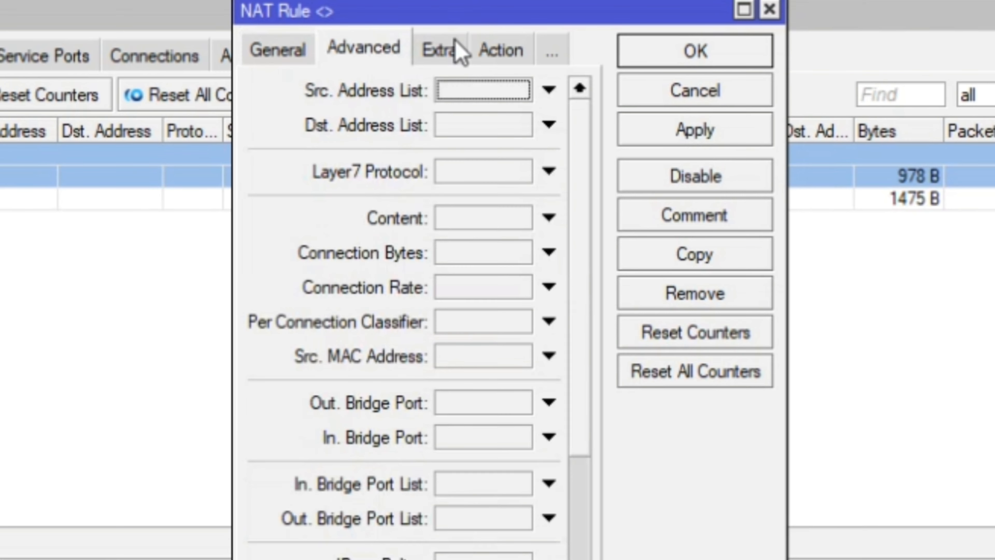
pyautogui.click(497, 53)
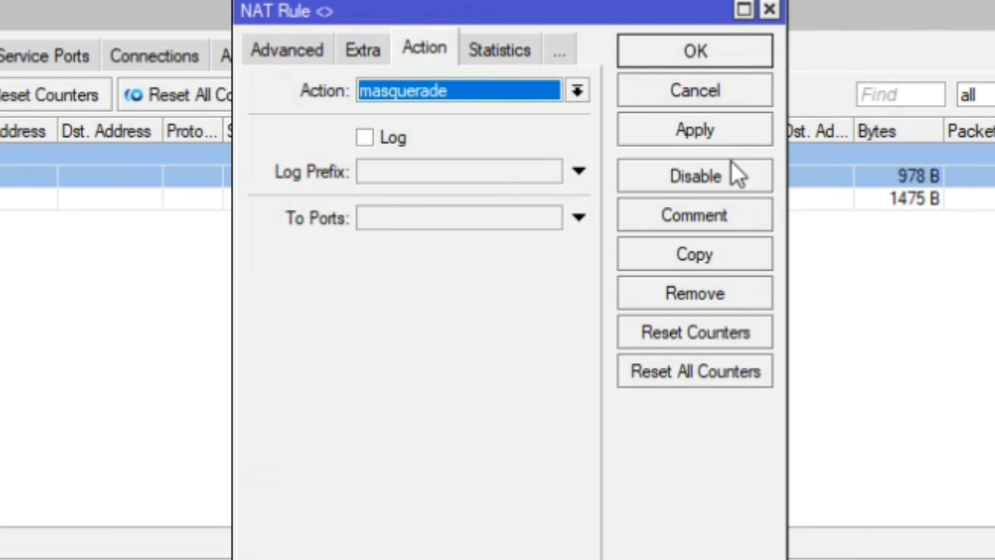
pyautogui.click(738, 131)
pyautogui.click(752, 51)
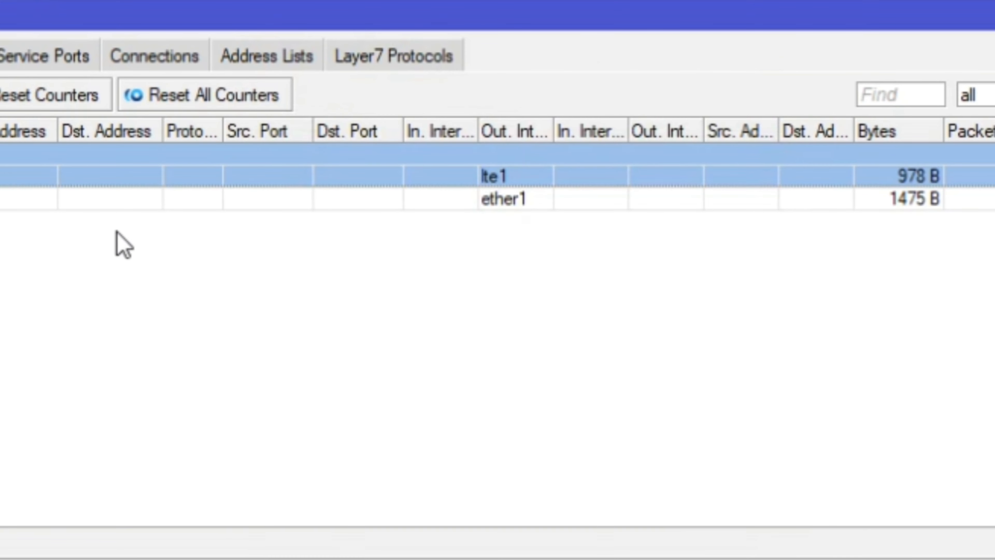
# Examine the firewall NAT rule for ether1, and compare the firewall address lists with the DHCP clients
pyautogui.doubleClick(168, 198)
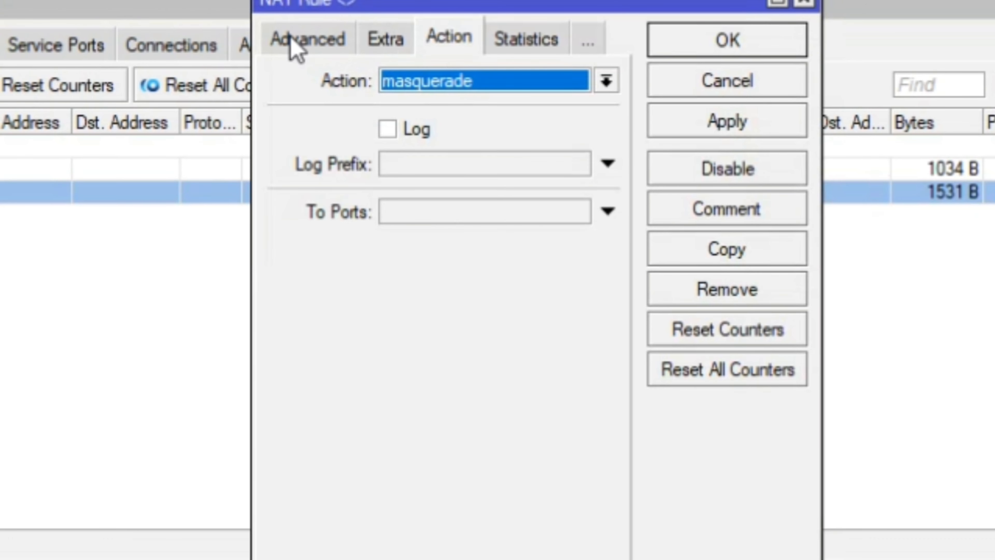
pyautogui.click(296, 46)
pyautogui.click(290, 43)
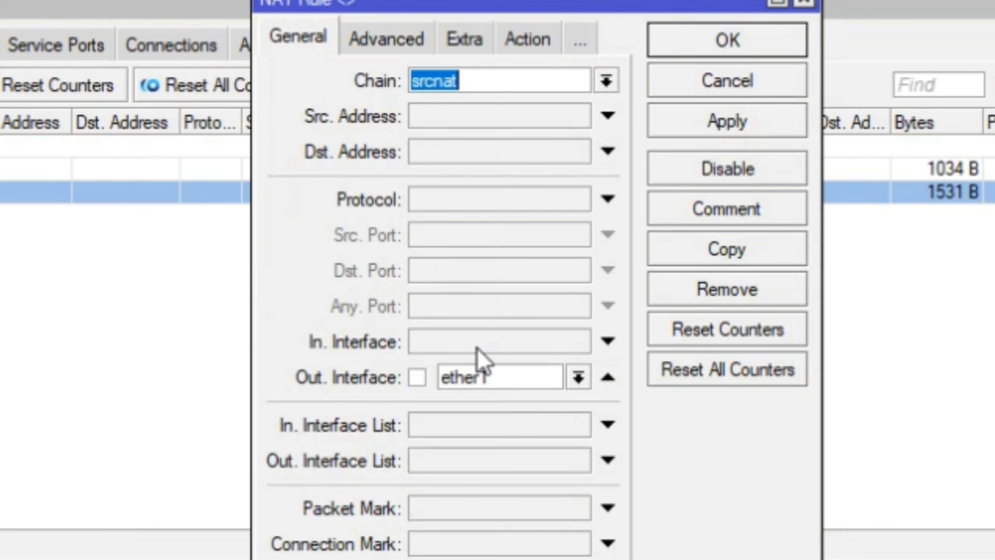
pyautogui.click(754, 83)
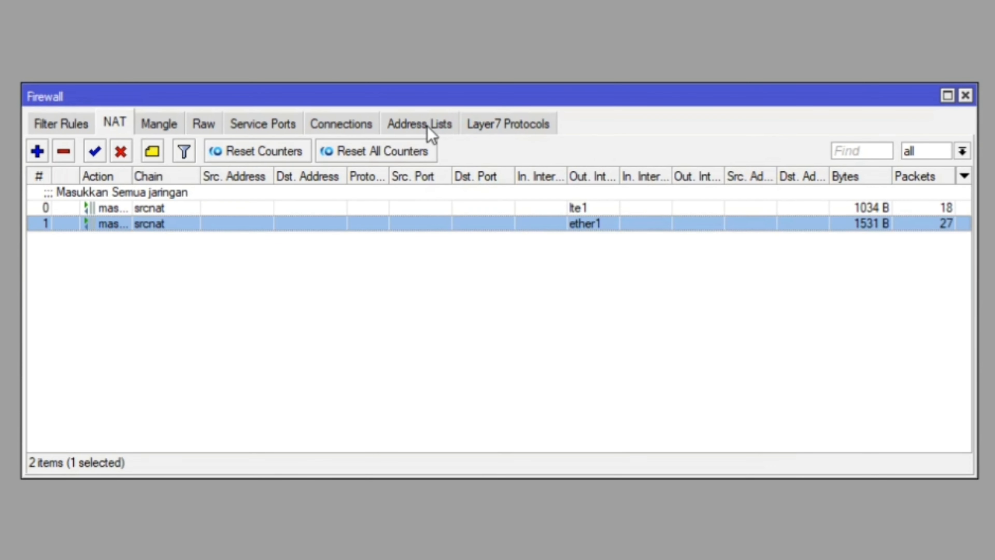
pyautogui.click(431, 135)
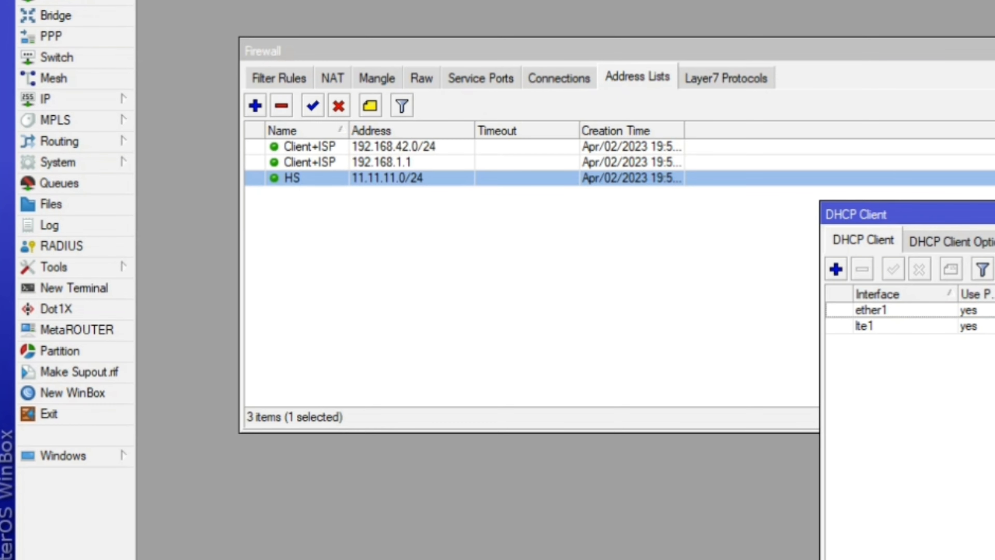
pyautogui.click(942, 187)
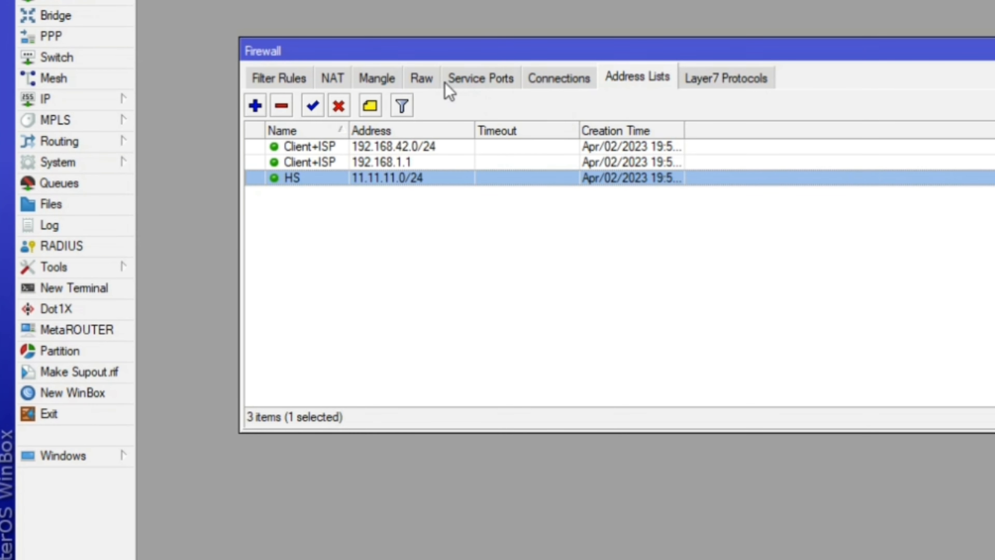
# Examine the Bypass Connection Mark accept rule in the mangle rules, checking its chain and destination address list
pyautogui.click(377, 79)
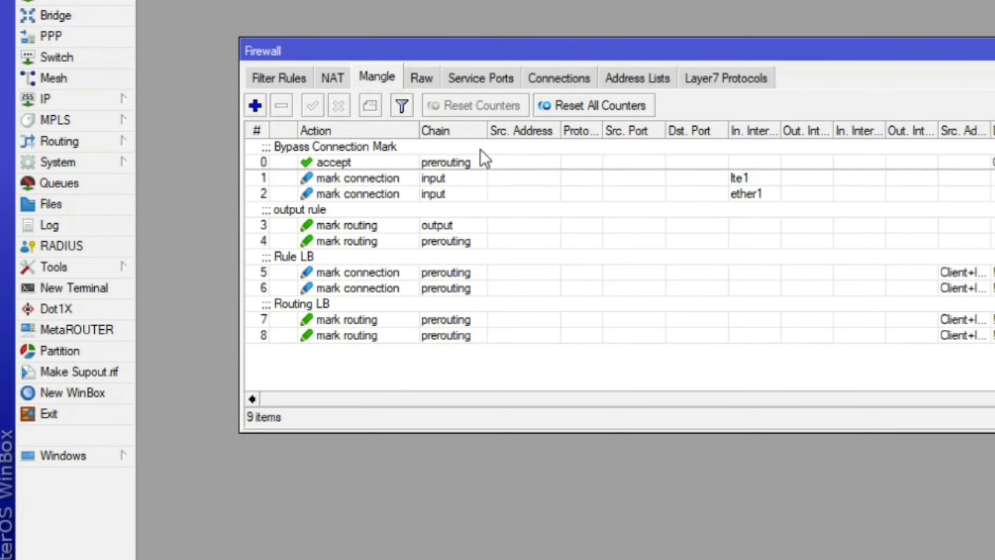
pyautogui.doubleClick(484, 161)
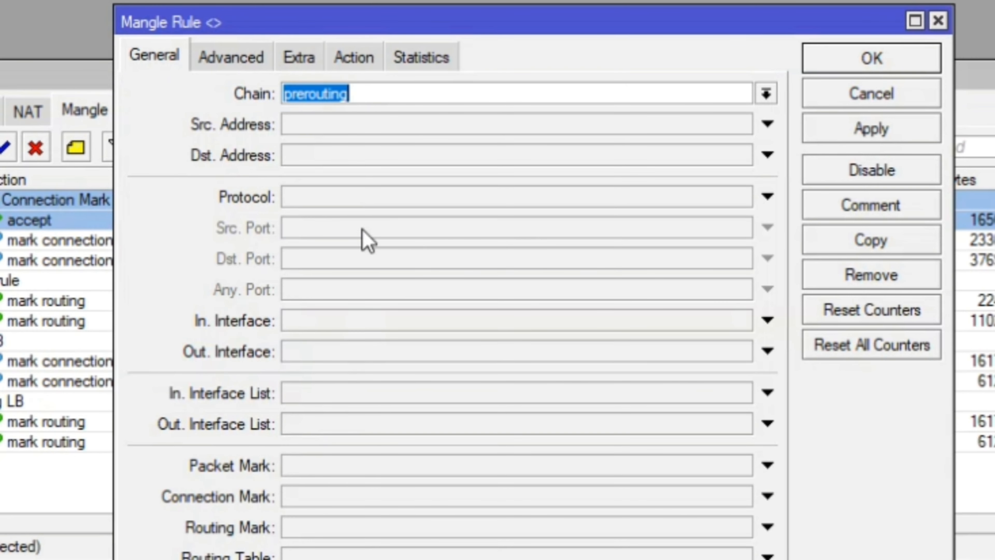
pyautogui.click(237, 64)
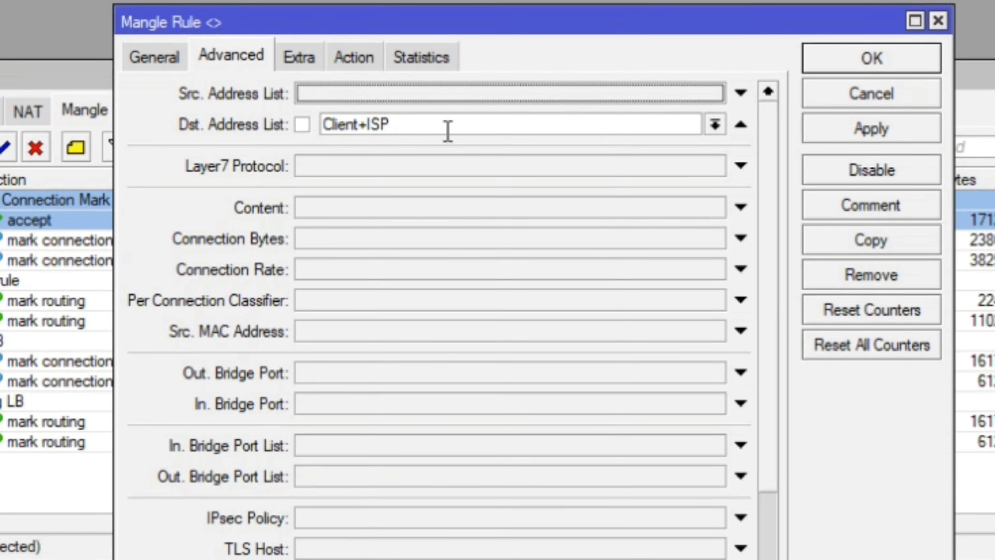
pyautogui.moveTo(447, 131); pyautogui.dragTo(322, 114)
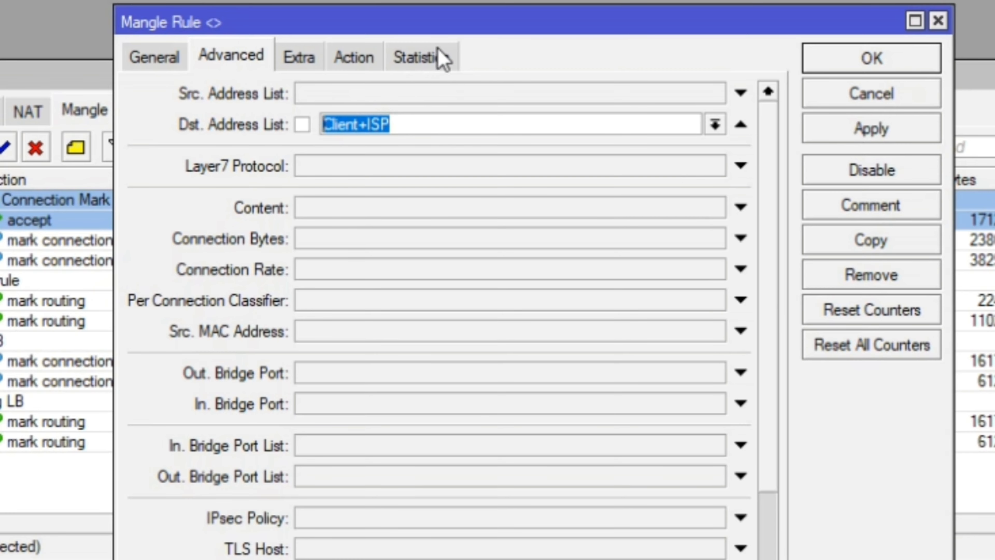
# Compare the accept rule's destination address list with the Client+ISP entry for 192.168.42.0/24, and return to the mangle rules
pyautogui.click(970, 117)
pyautogui.click(418, 113)
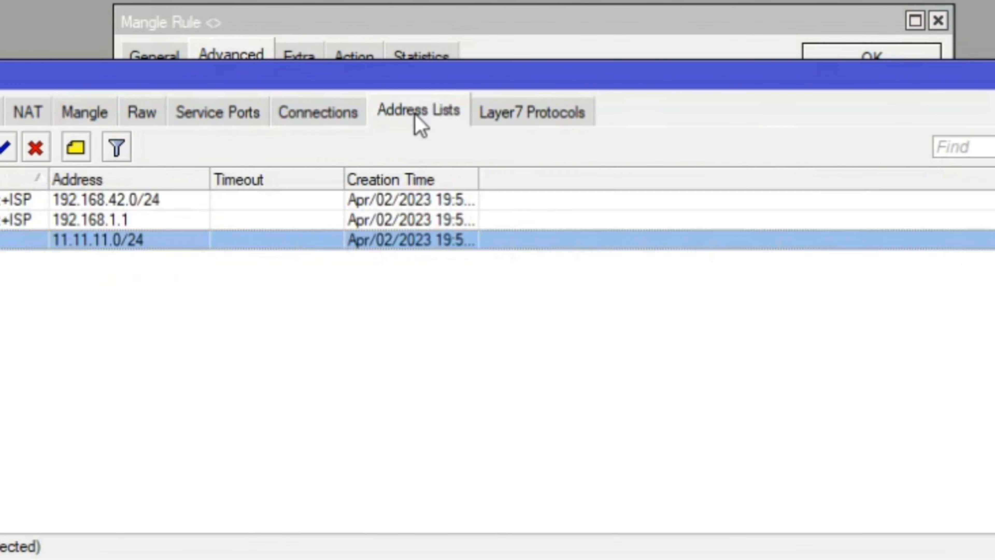
pyautogui.doubleClick(92, 205)
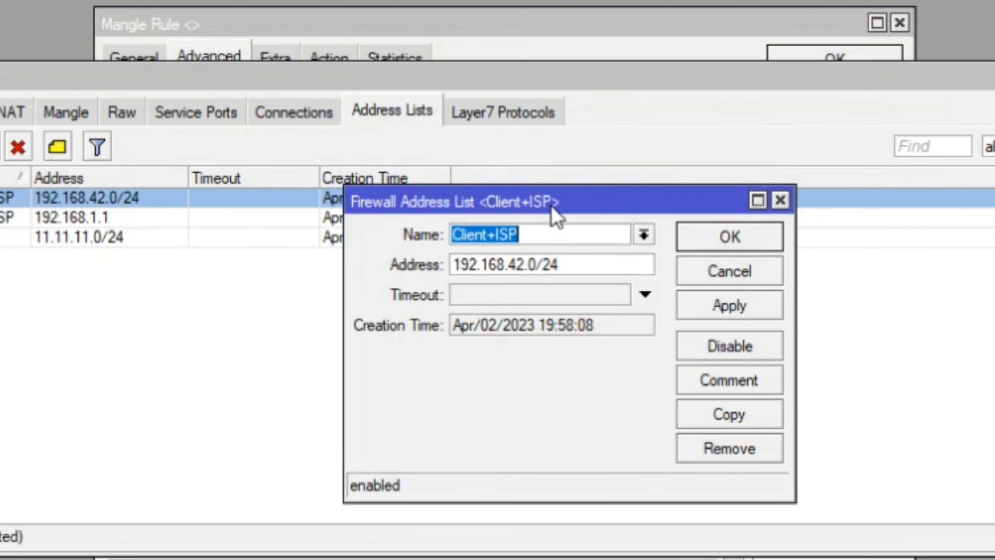
pyautogui.click(625, 51)
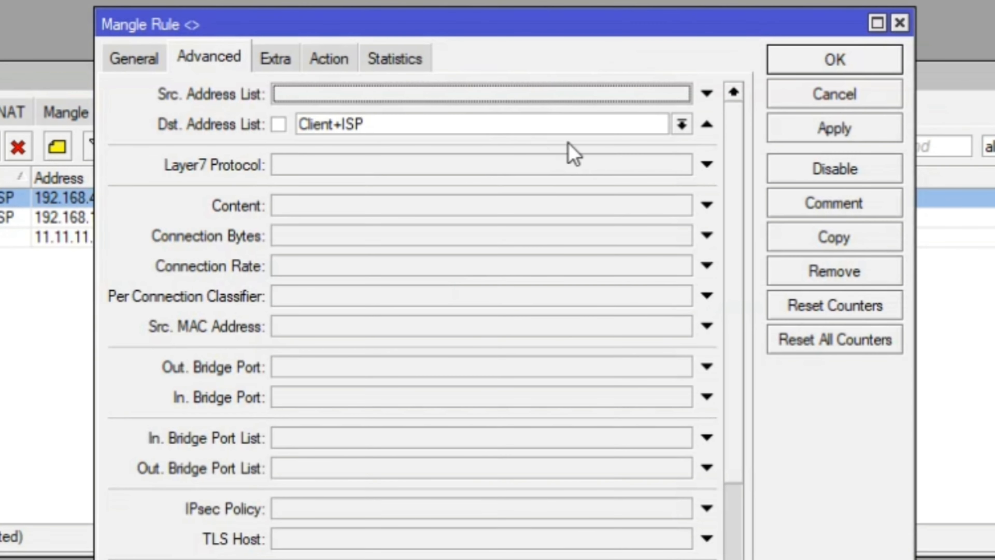
pyautogui.click(683, 126)
pyautogui.click(685, 130)
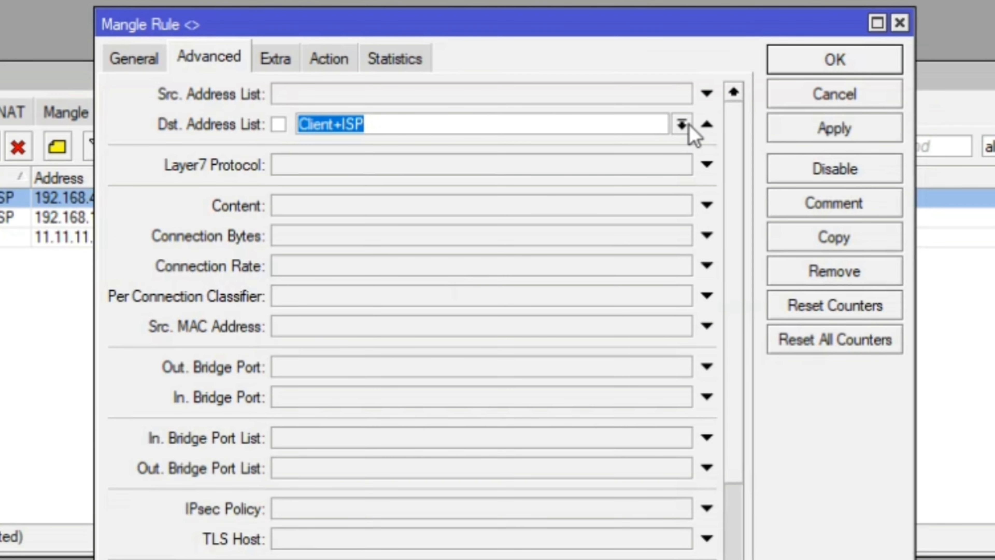
pyautogui.click(899, 23)
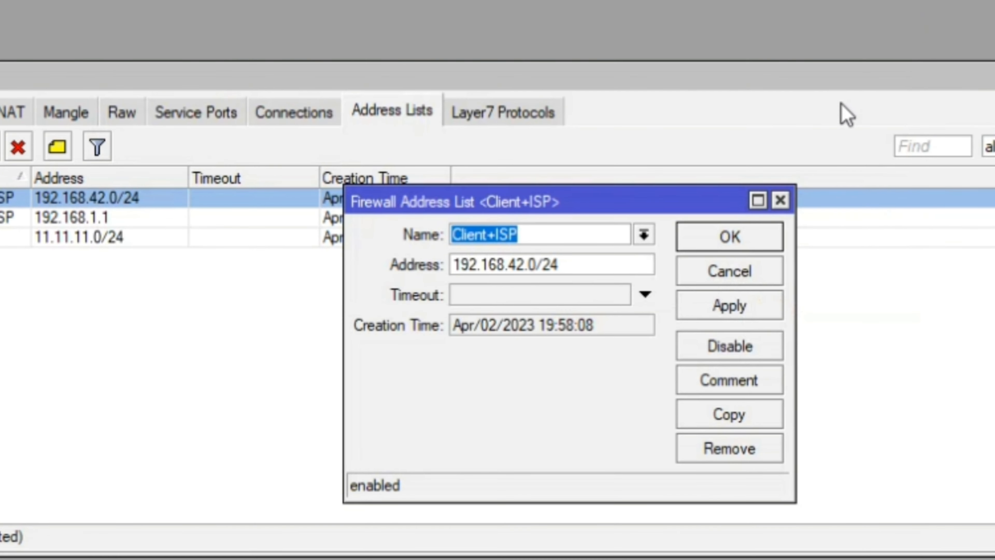
pyautogui.click(780, 200)
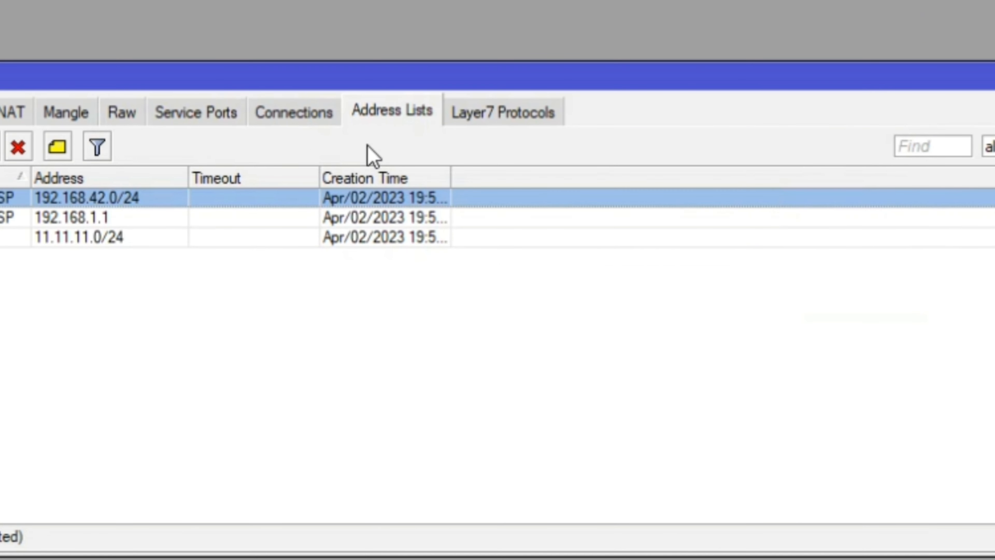
pyautogui.click(75, 119)
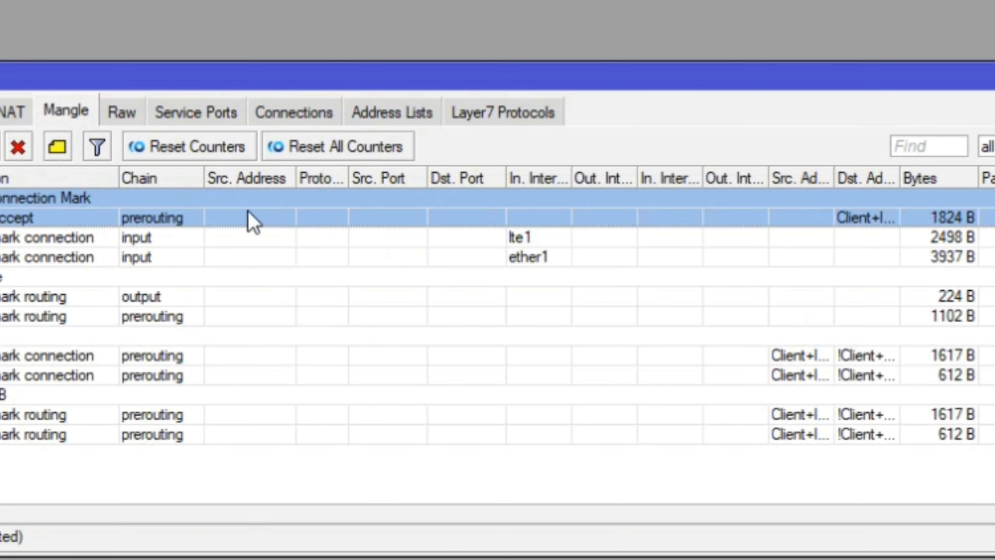
# Add the comment "Tandai koneksi" to the lte1 mark connection rule in the mangle rules
pyautogui.doubleClick(275, 240)
pyautogui.click(135, 58)
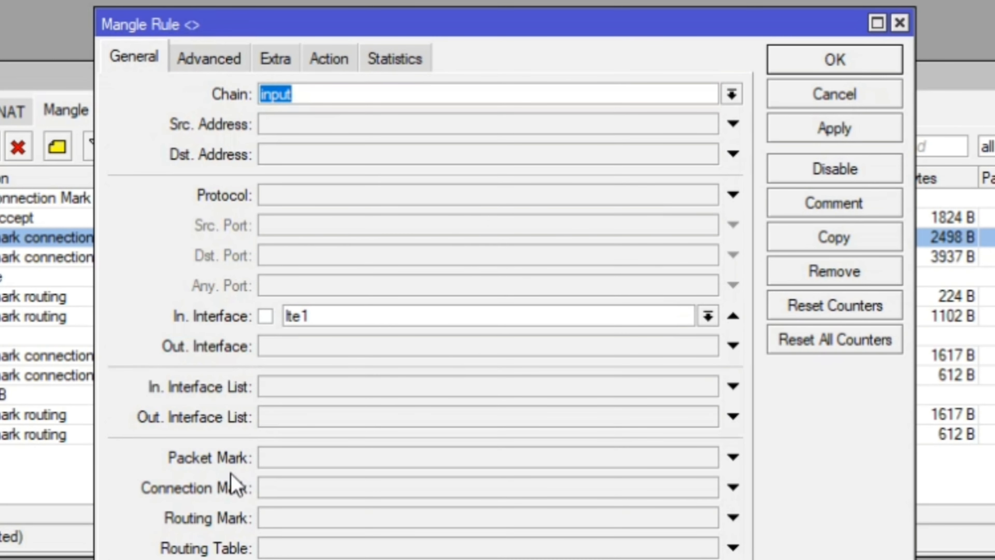
pyautogui.click(874, 204)
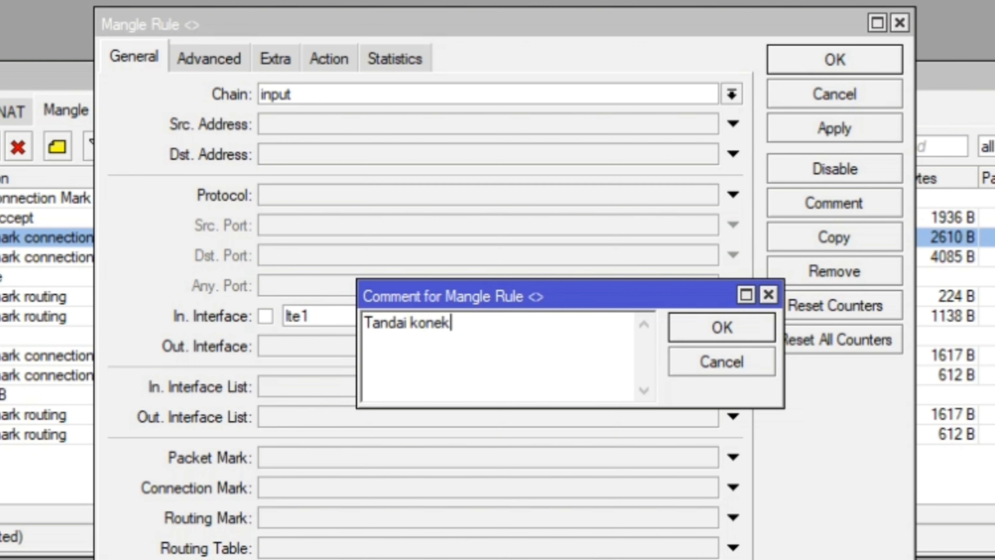
pyautogui.press('Return')
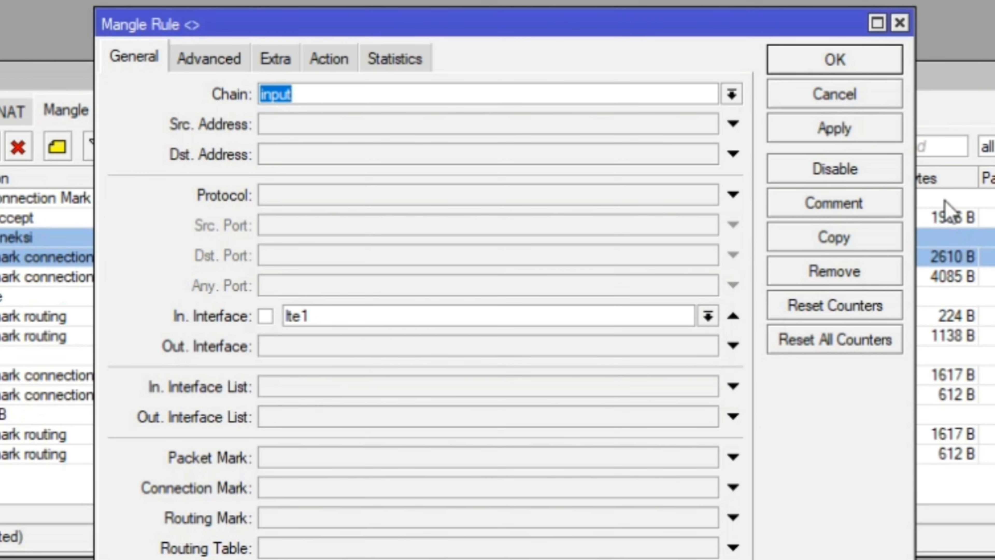
# Examine the lte1 mark connection rule, checking its incoming interface, action and new connection mark, and close it
pyautogui.click(668, 320)
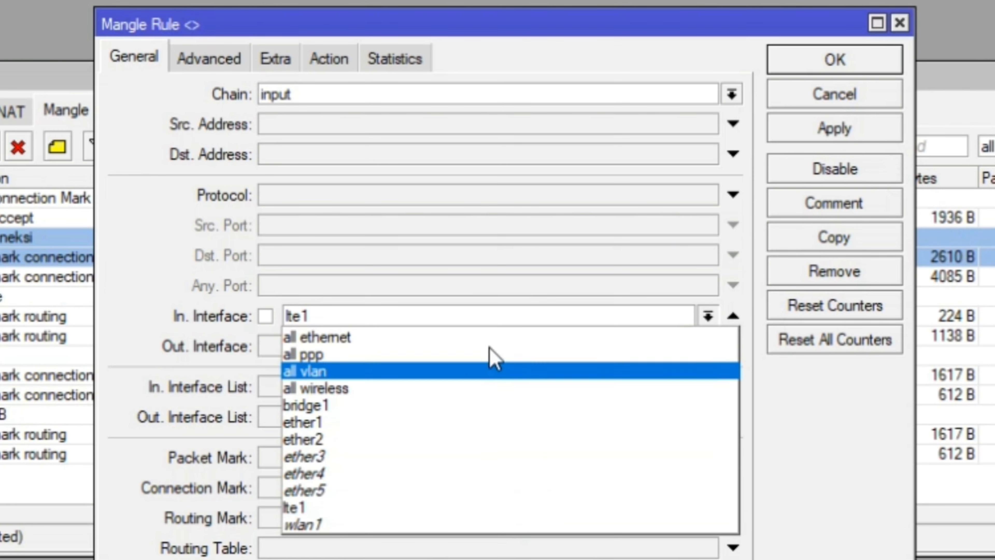
pyautogui.click(465, 508)
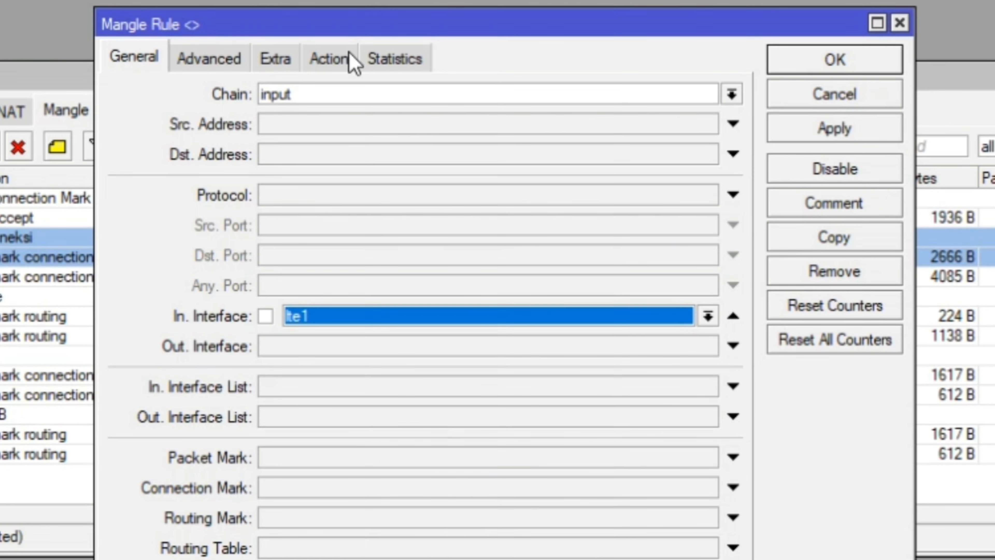
pyautogui.click(325, 59)
pyautogui.click(409, 98)
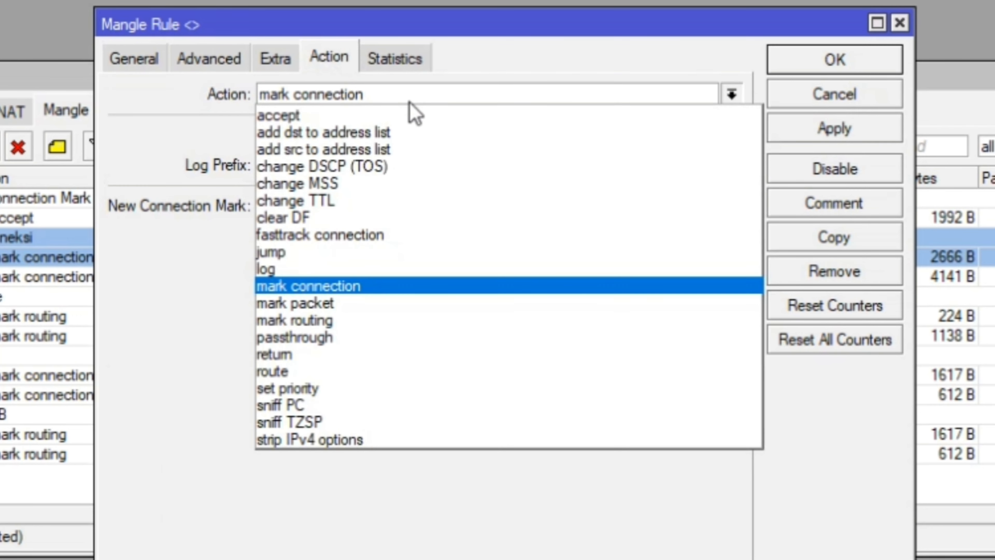
pyautogui.click(410, 101)
pyautogui.click(408, 207)
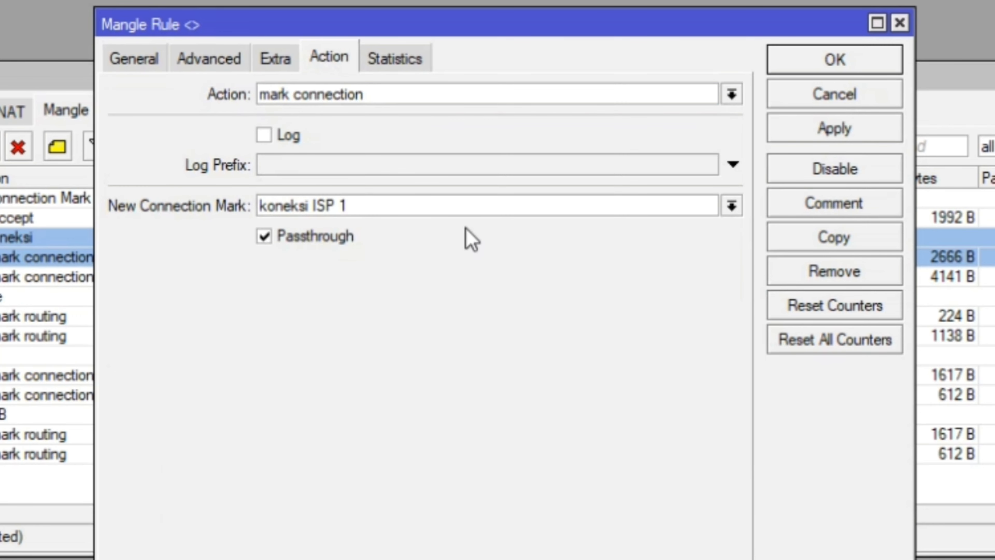
pyautogui.moveTo(349, 204); pyautogui.dragTo(258, 205)
pyautogui.press('Escape')
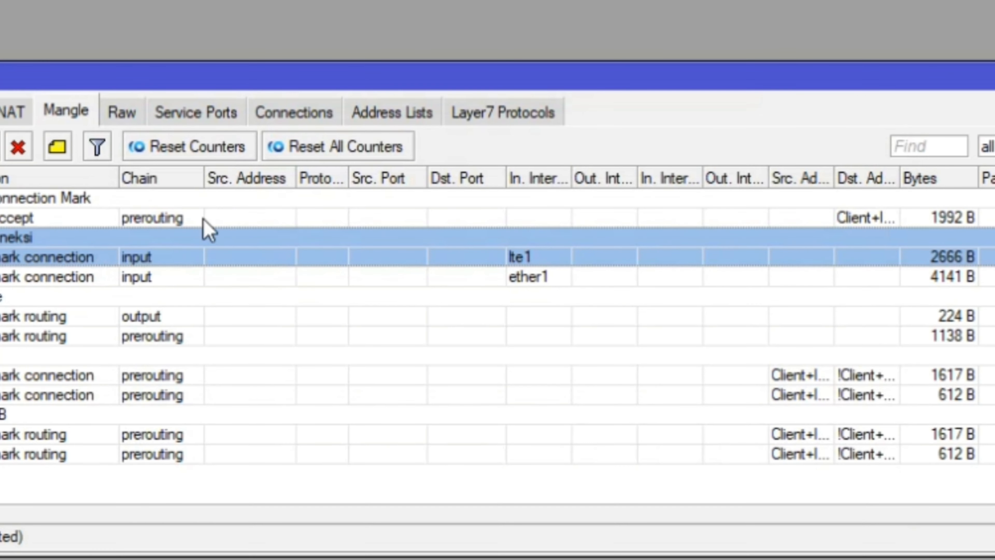
# Examine the ether1 mark connection rule, checking its action, new connection mark, chain and incoming interface, and close it
pyautogui.doubleClick(73, 274)
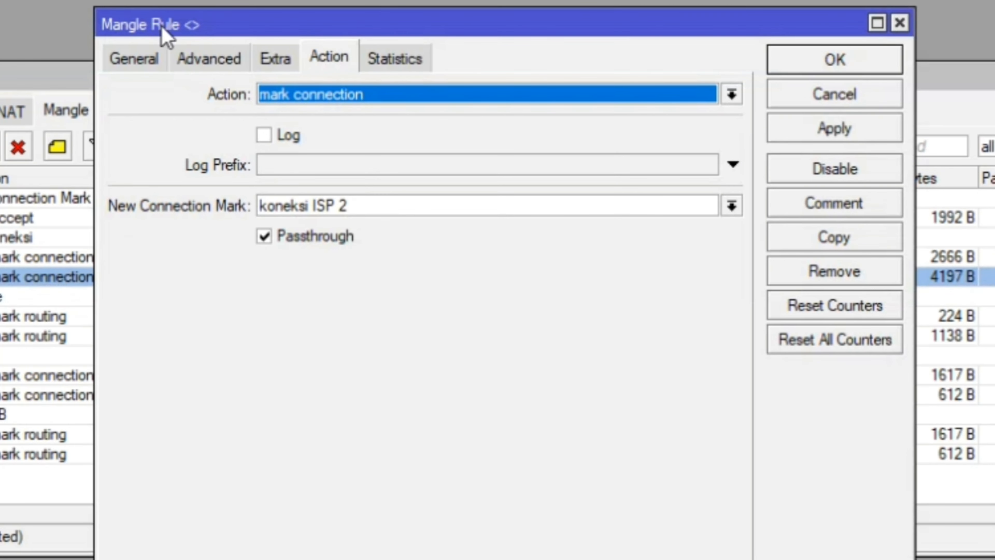
pyautogui.click(392, 96)
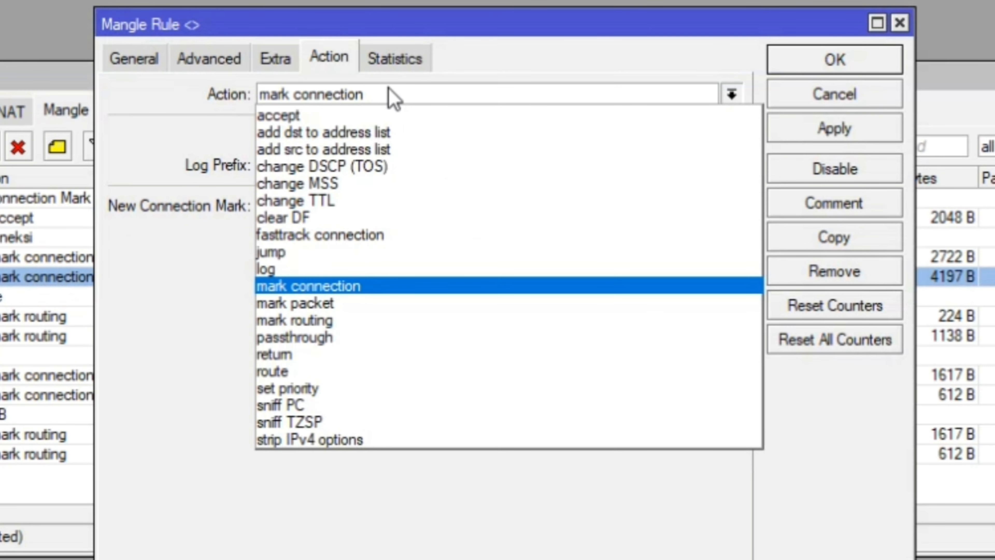
pyautogui.click(392, 96)
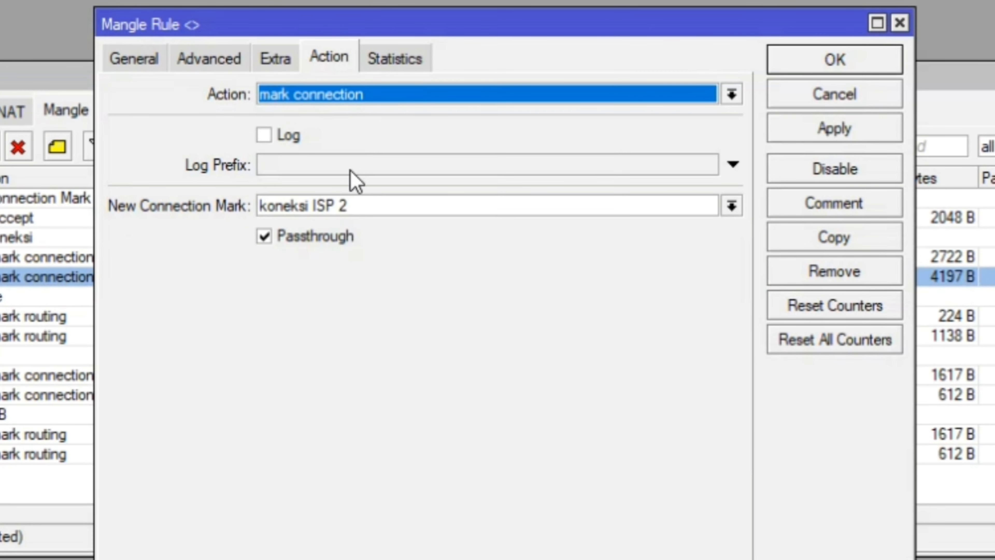
pyautogui.moveTo(369, 195); pyautogui.dragTo(272, 188)
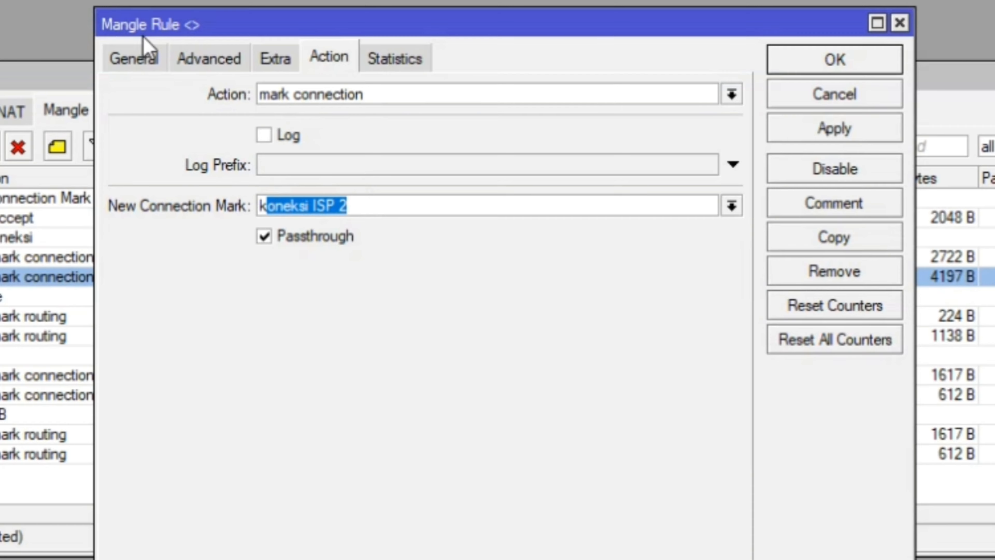
pyautogui.click(133, 60)
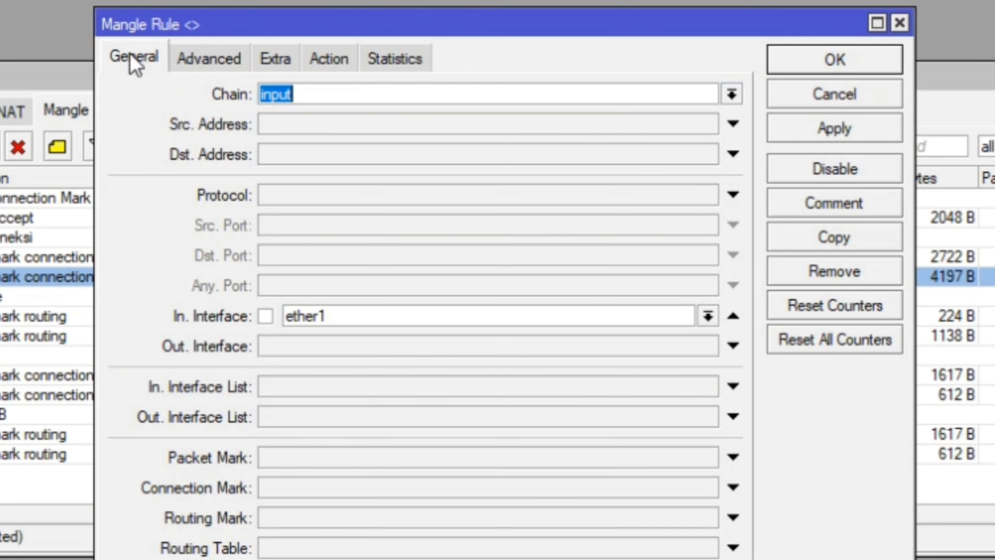
pyautogui.click(445, 318)
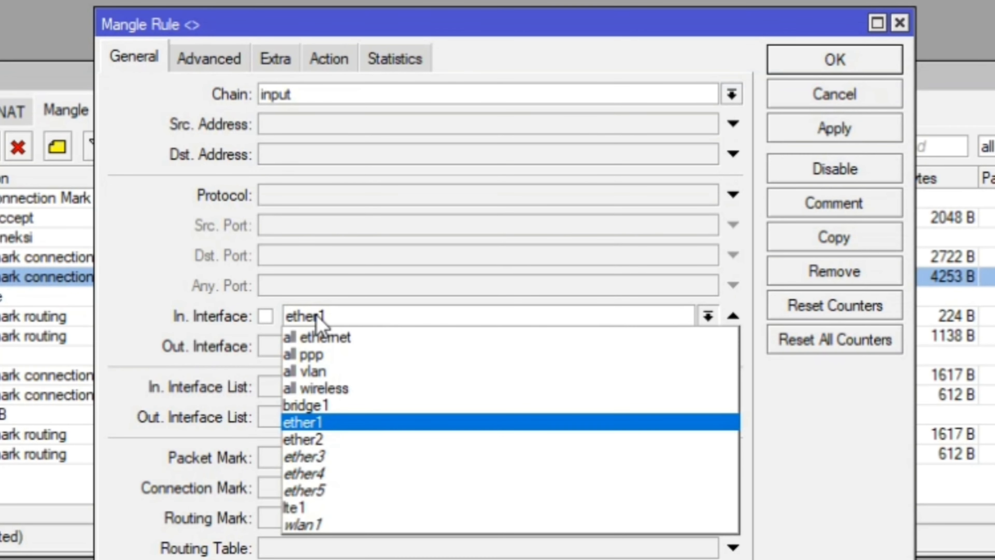
pyautogui.click(209, 66)
pyautogui.click(209, 66)
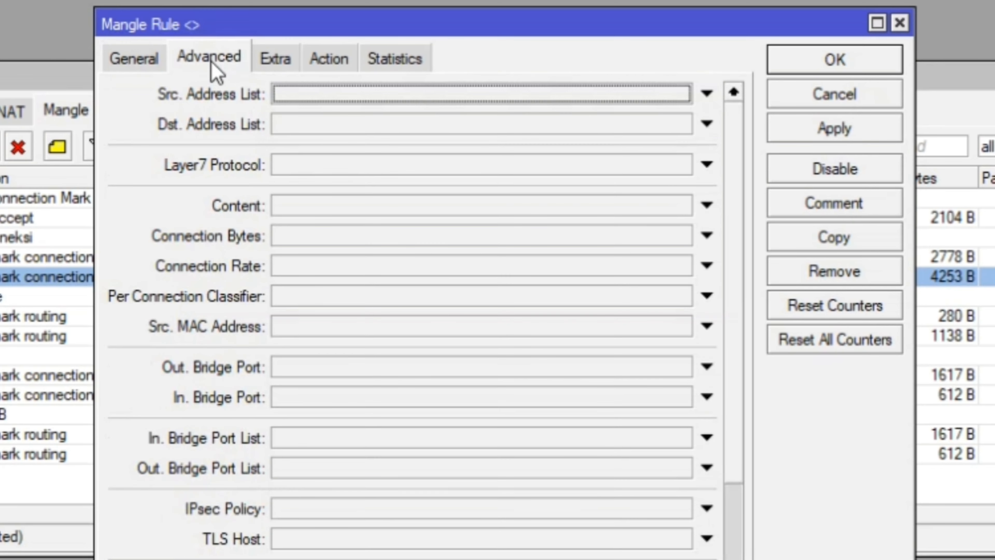
pyautogui.press('Escape')
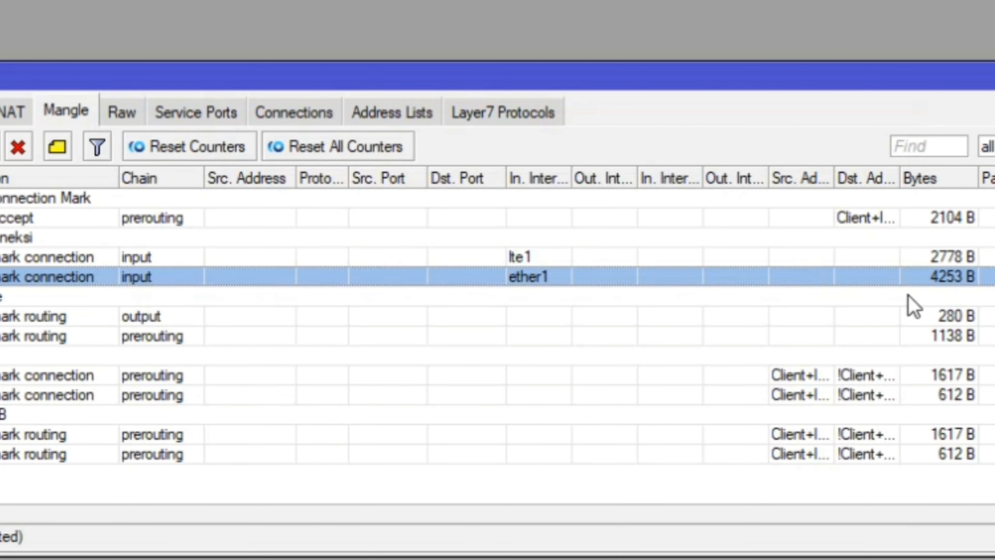
# Examine the output-chain mark routing rule, checking its connection mark, action, new routing mark and passthrough option, and close it
pyautogui.doubleClick(736, 323)
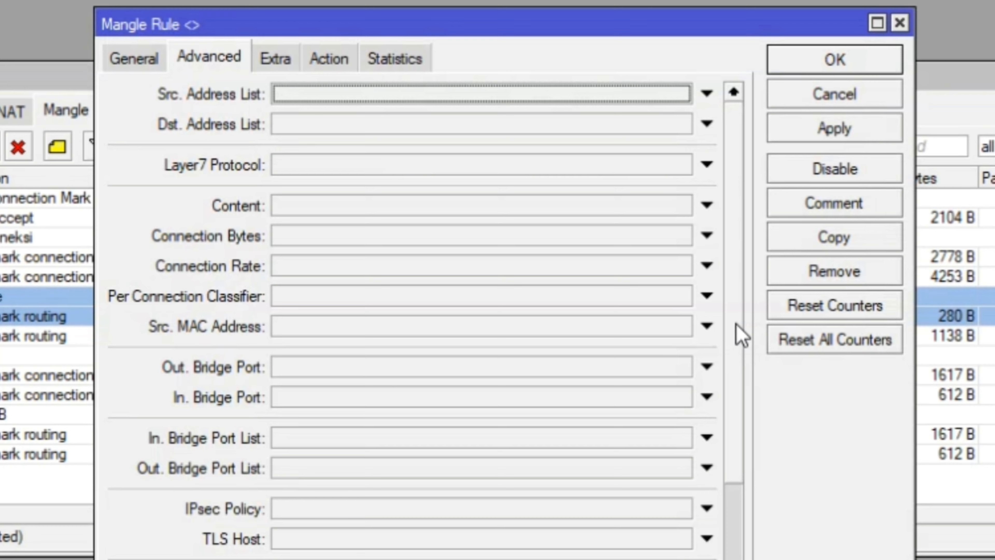
pyautogui.click(149, 69)
pyautogui.moveTo(648, 100); pyautogui.dragTo(249, 120)
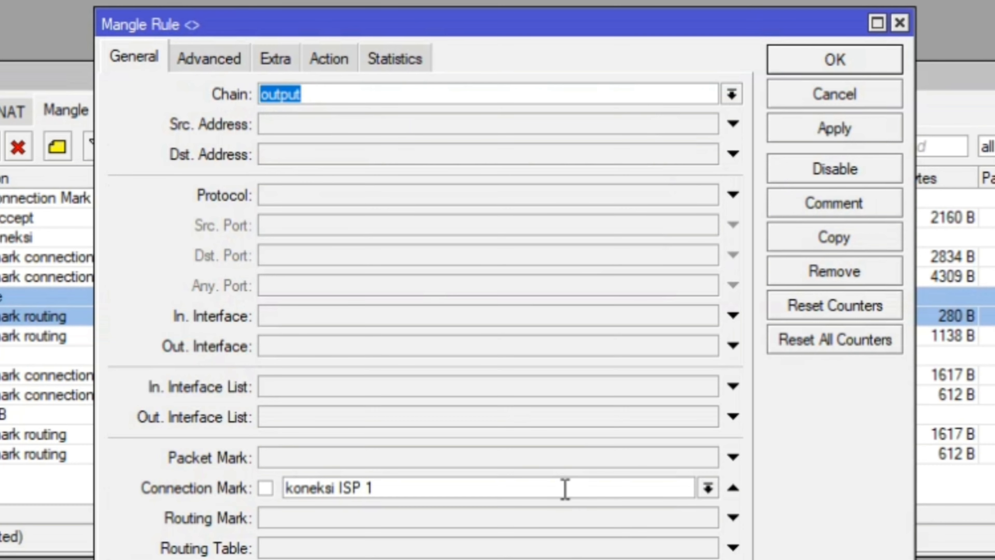
pyautogui.moveTo(564, 489); pyautogui.dragTo(262, 485)
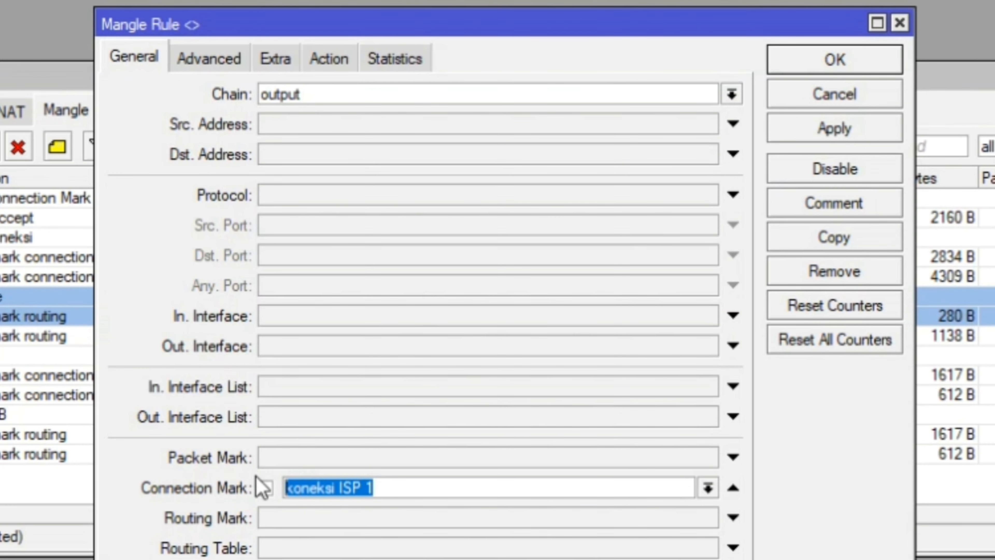
pyautogui.click(313, 54)
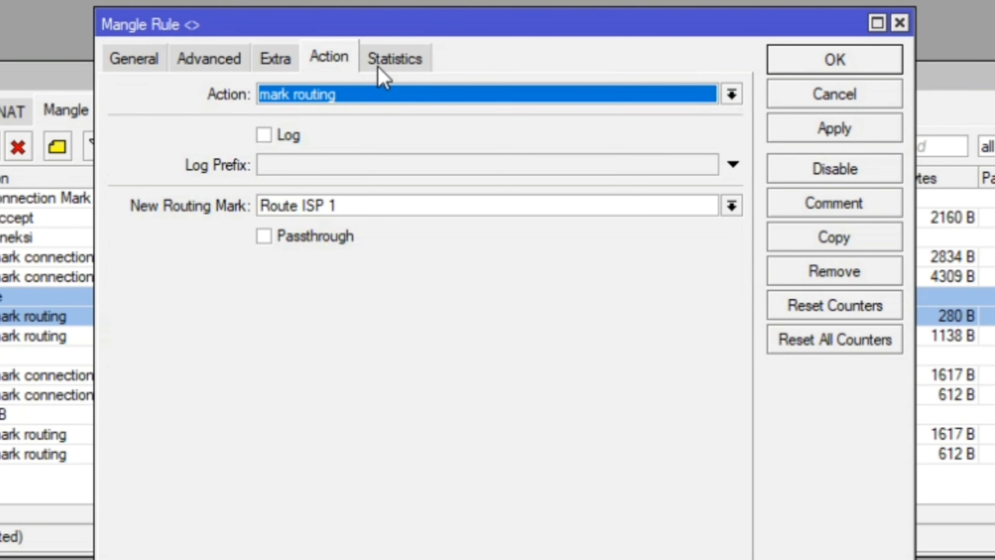
pyautogui.click(423, 98)
pyautogui.click(425, 98)
pyautogui.click(390, 99)
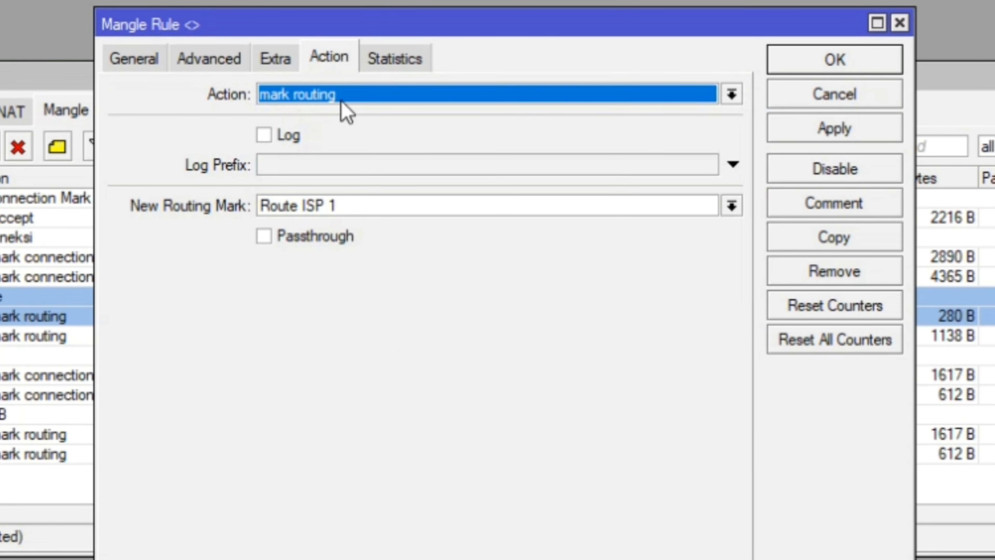
pyautogui.click(283, 236)
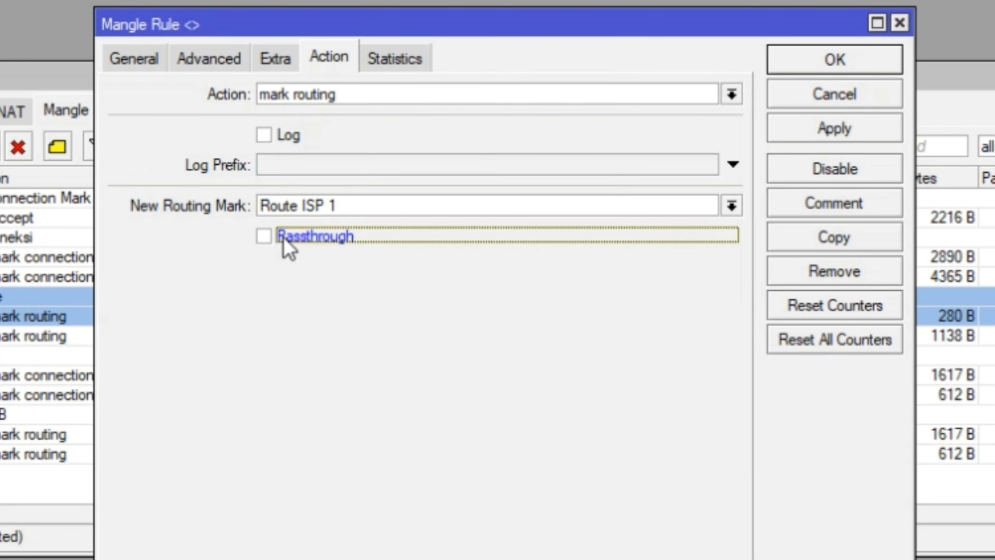
pyautogui.click(133, 59)
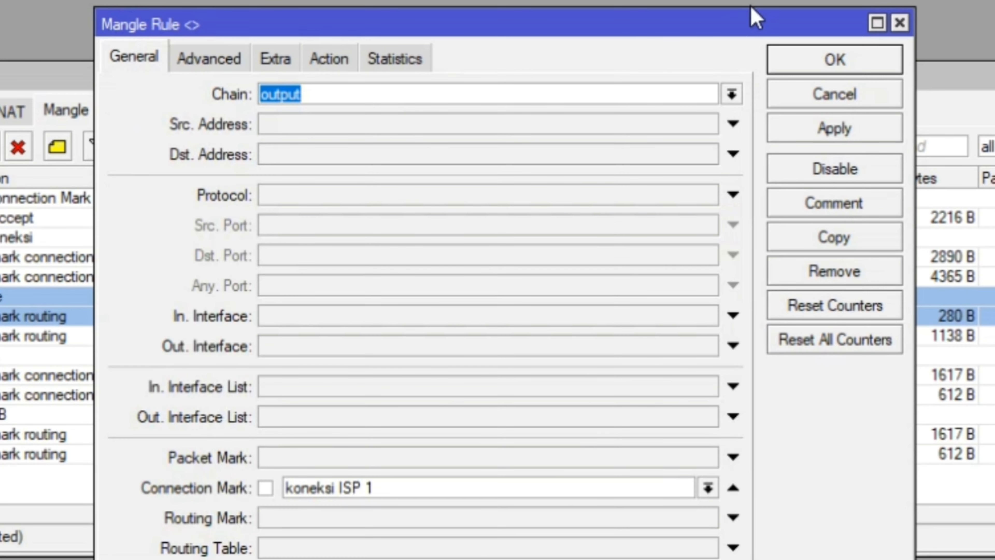
pyautogui.click(898, 25)
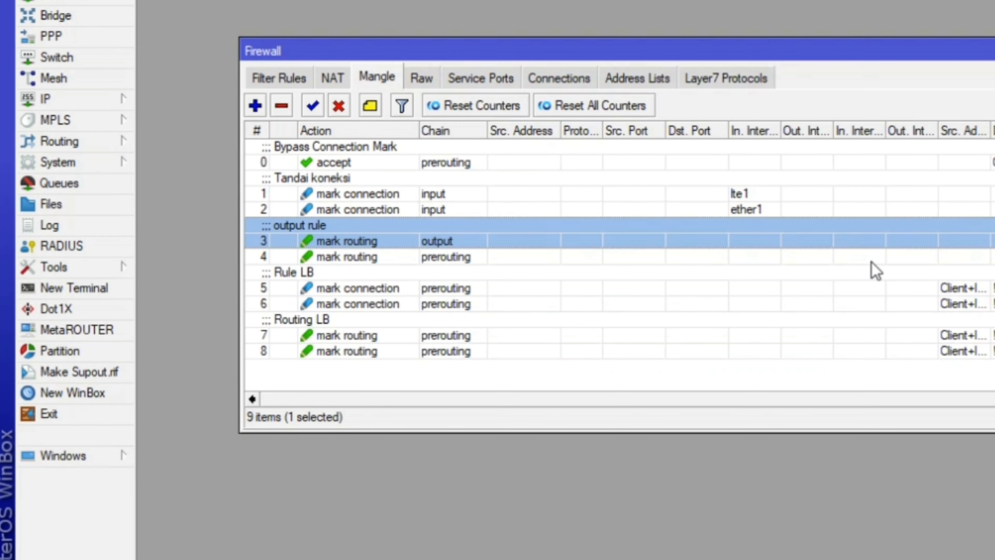
# Examine the prerouting mark routing rule under "output rule", checking its connection mark, new routing mark and passthrough, and close it without changes
pyautogui.doubleClick(870, 259)
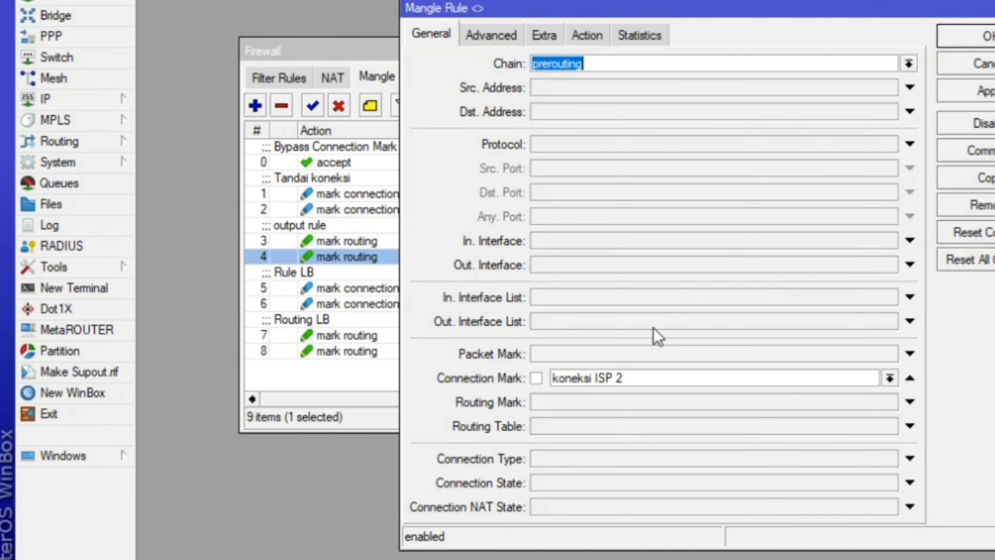
pyautogui.moveTo(684, 379); pyautogui.dragTo(560, 372)
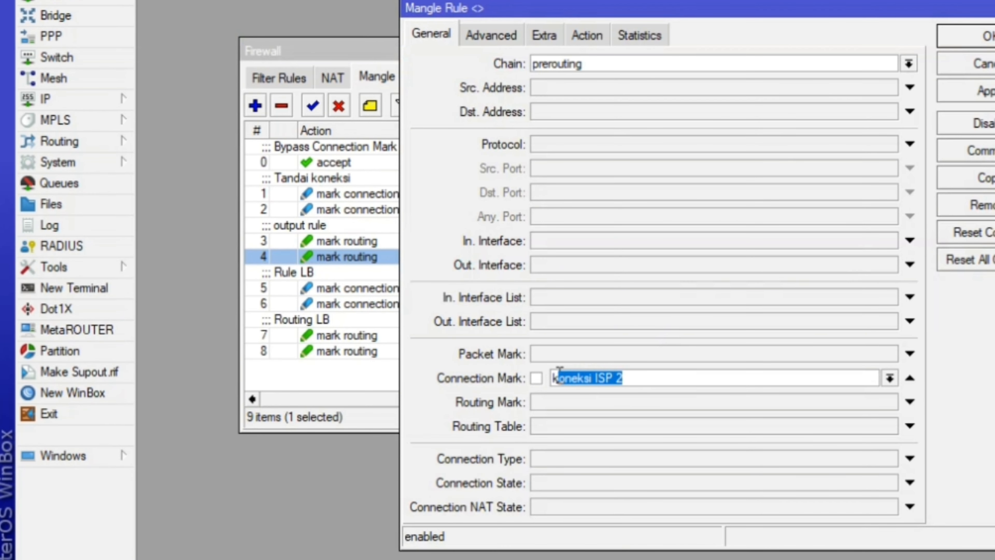
pyautogui.click(802, 374)
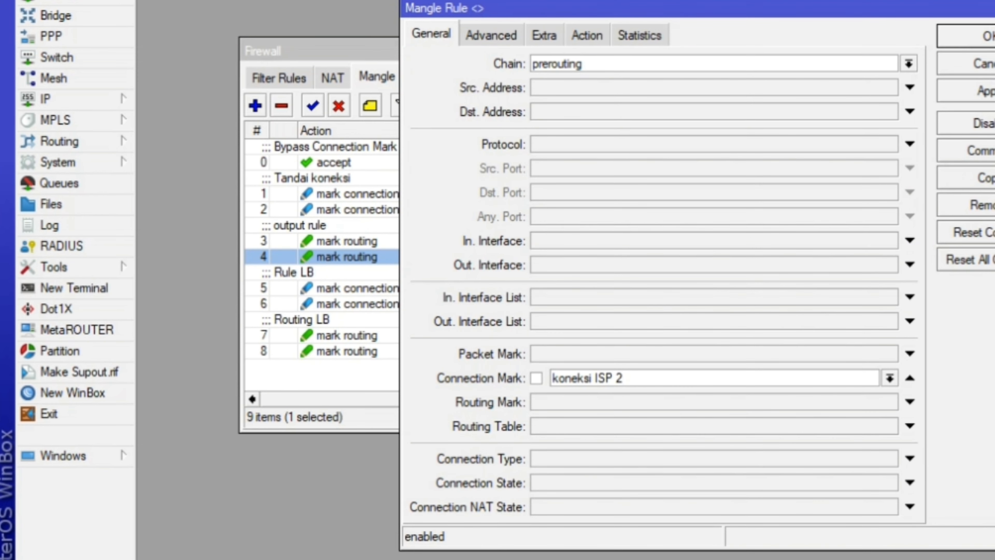
pyautogui.click(587, 36)
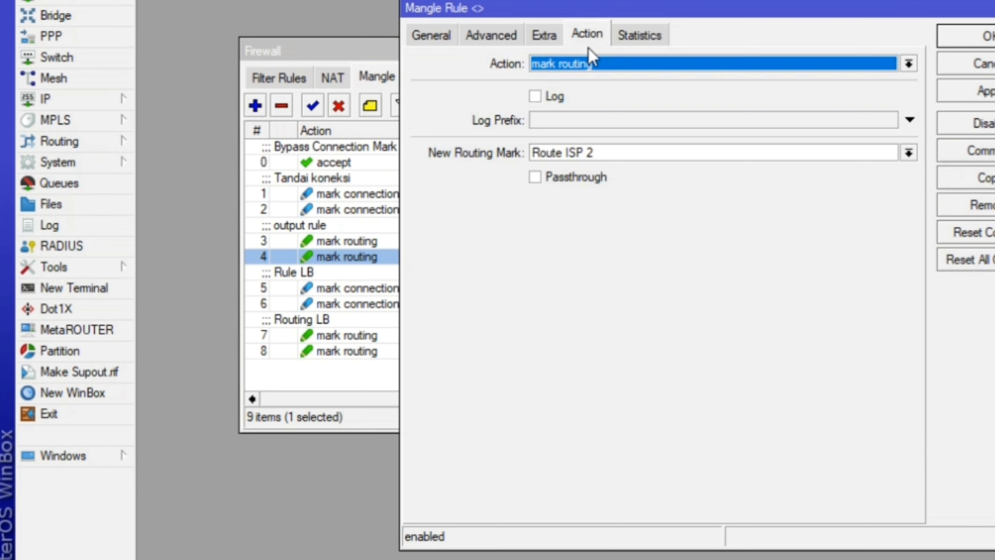
pyautogui.moveTo(598, 153); pyautogui.dragTo(530, 154)
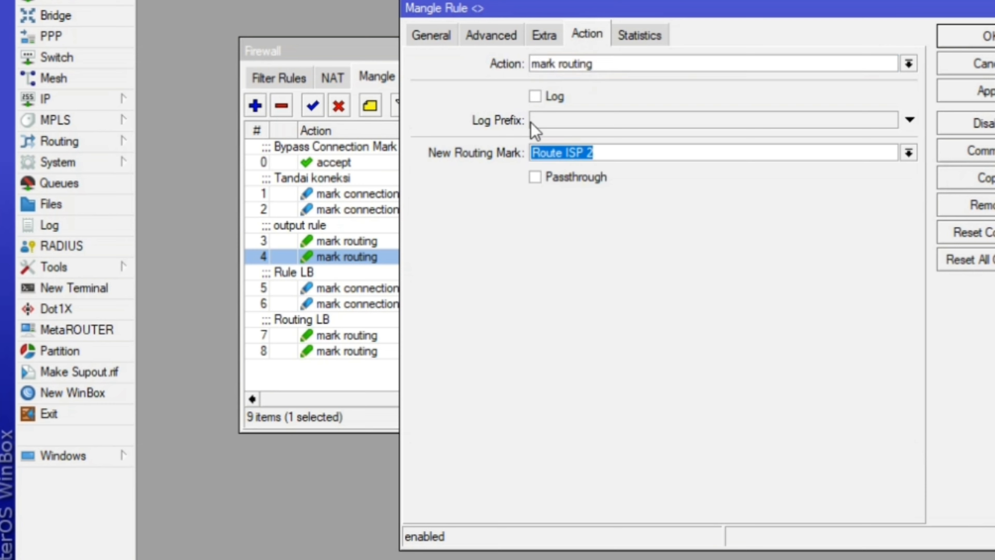
pyautogui.click(569, 178)
pyautogui.moveTo(658, 153); pyautogui.dragTo(516, 154)
pyautogui.click(512, 35)
pyautogui.click(980, 64)
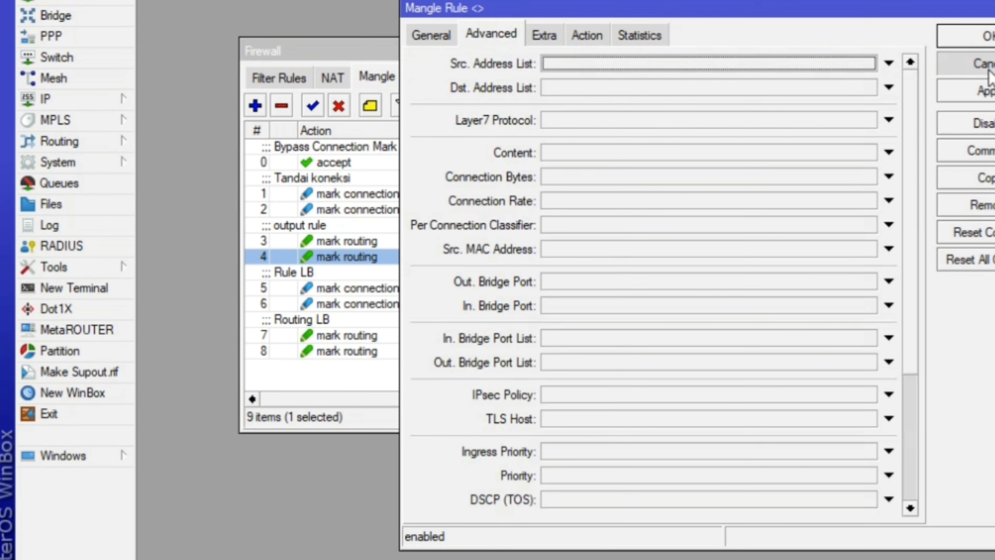
# Examine the first mark connection rule under "Rule LB", checking its chain, source and destination address lists and per connection classifier
pyautogui.click(556, 278)
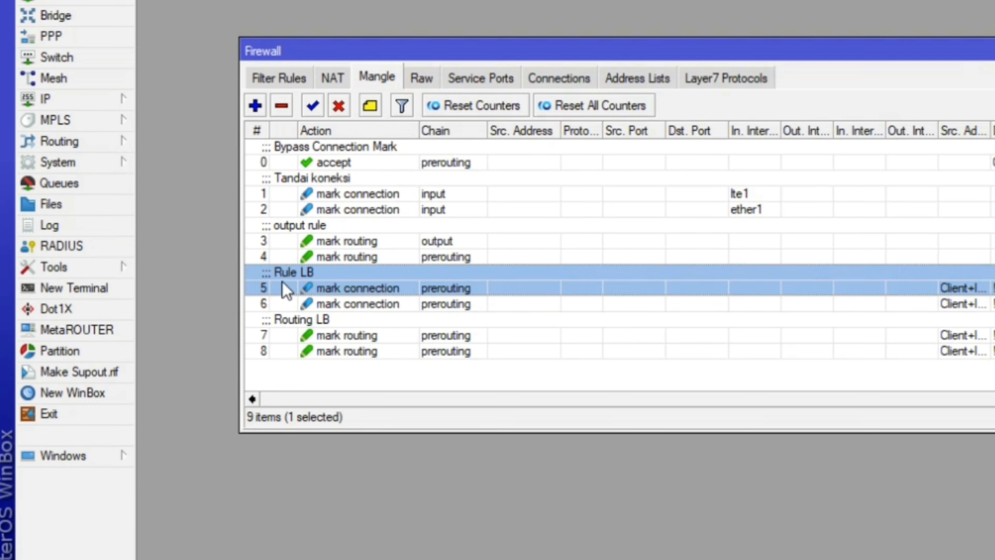
pyautogui.doubleClick(373, 288)
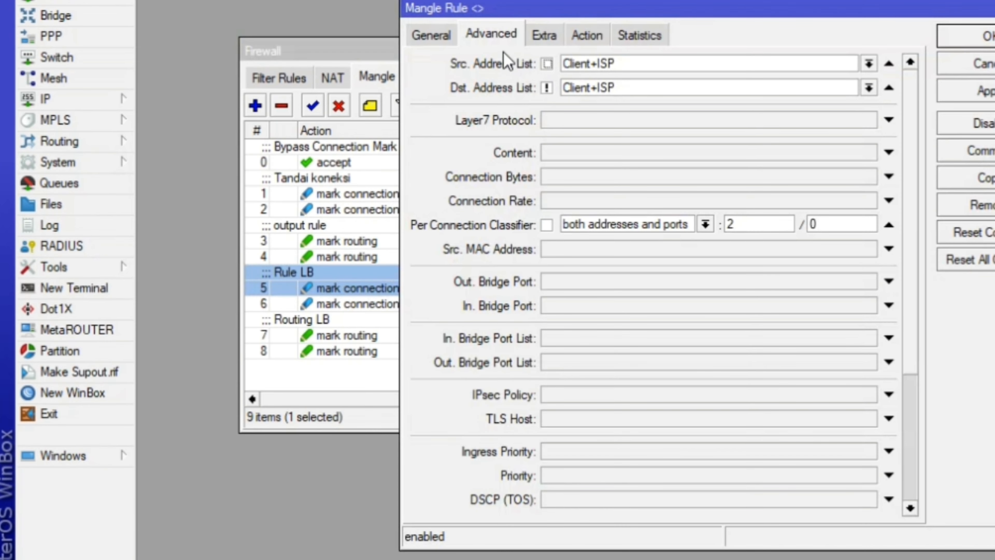
pyautogui.click(435, 39)
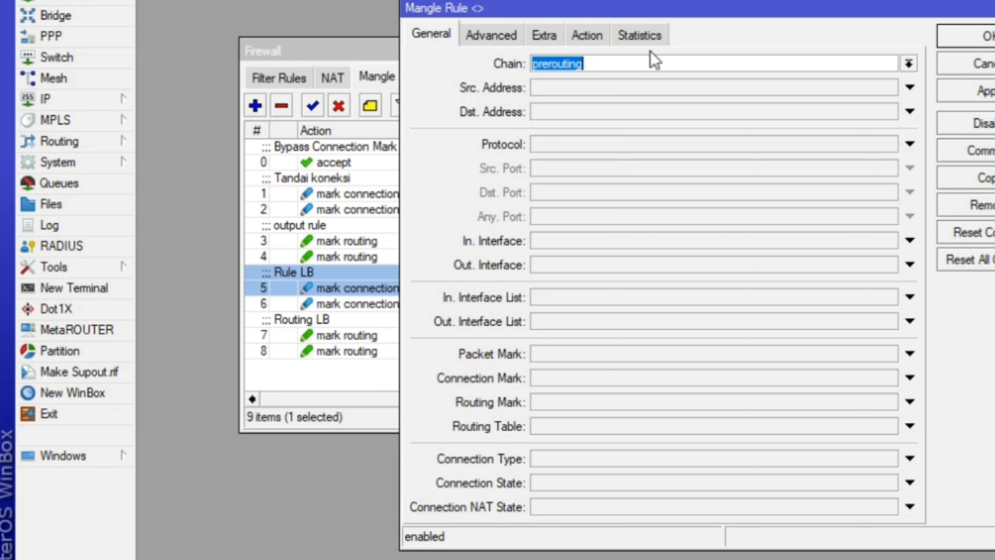
pyautogui.click(620, 67)
pyautogui.moveTo(620, 67); pyautogui.dragTo(522, 63)
pyautogui.click(509, 38)
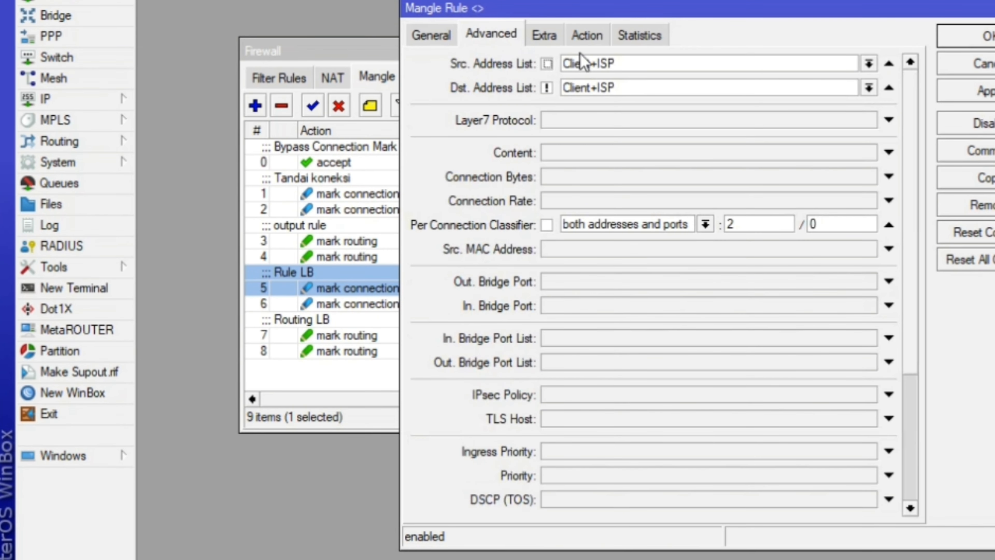